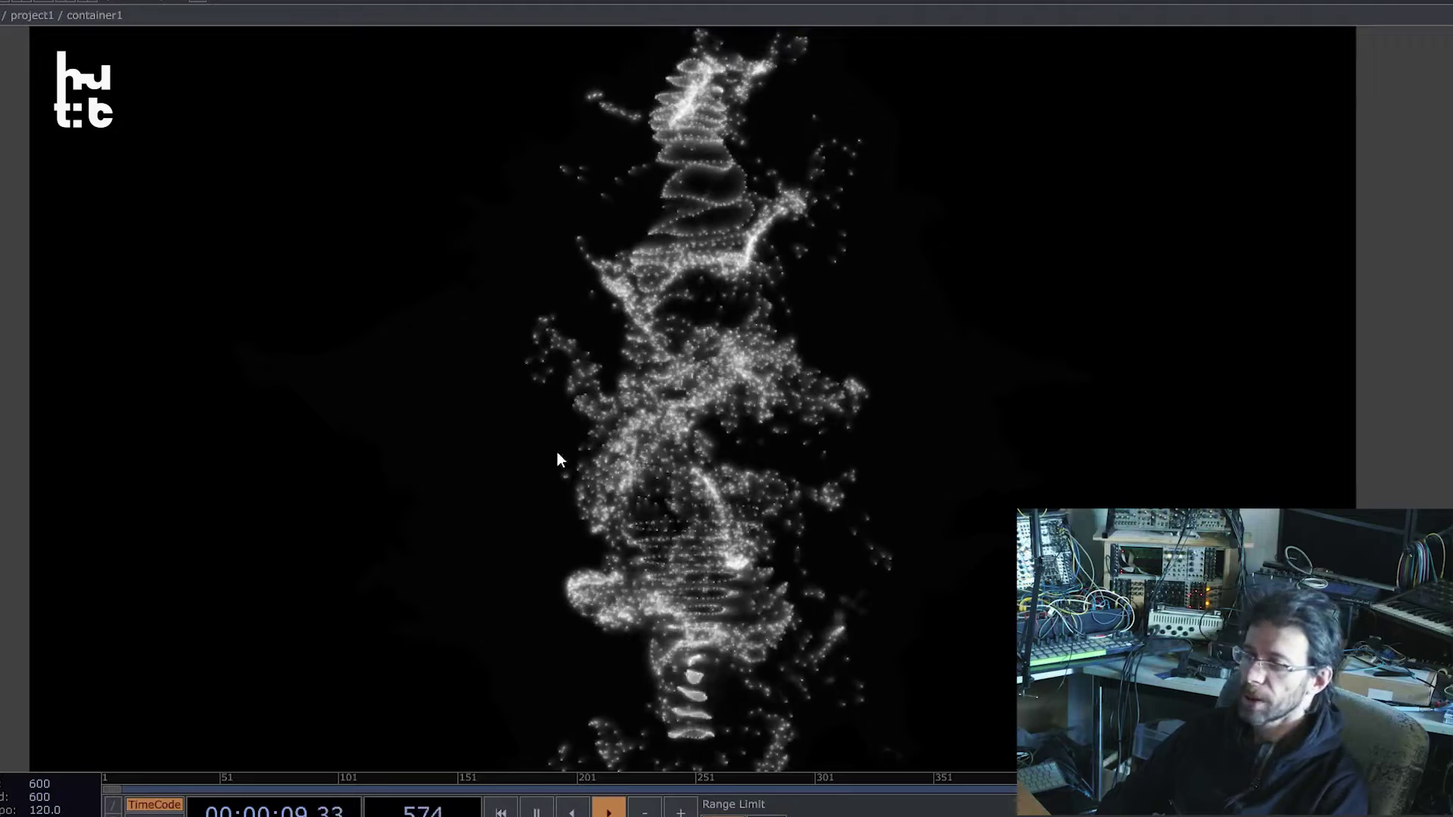
# - Drag through the finished demo to stir its particles away from that spot
pyautogui.moveTo(456, 428)
pyautogui.mouseDown()
pyautogui.moveTo(363, 428)
pyautogui.moveTo(383, 425)
pyautogui.mouseUp()
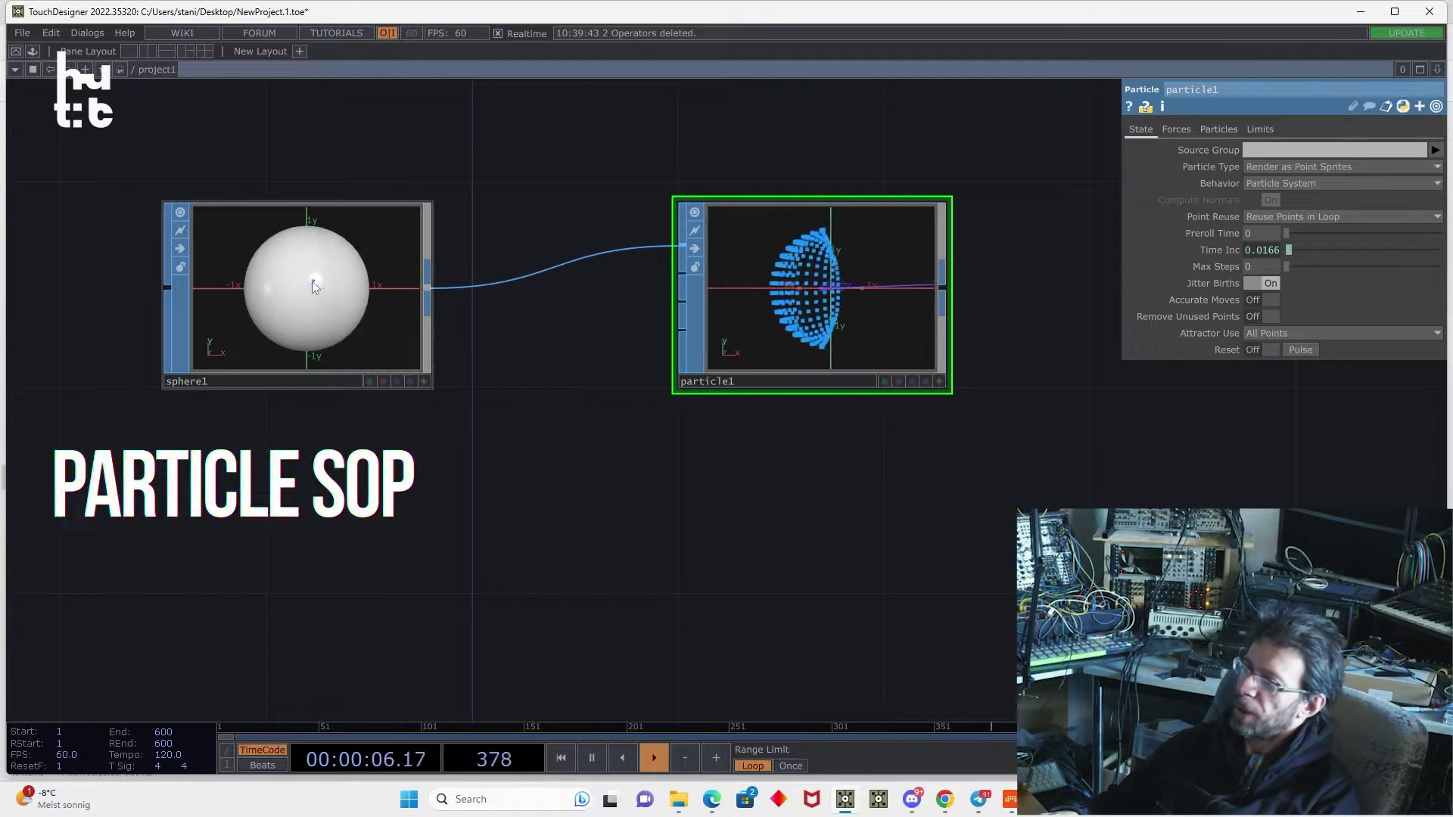
pyautogui.click(312, 280)
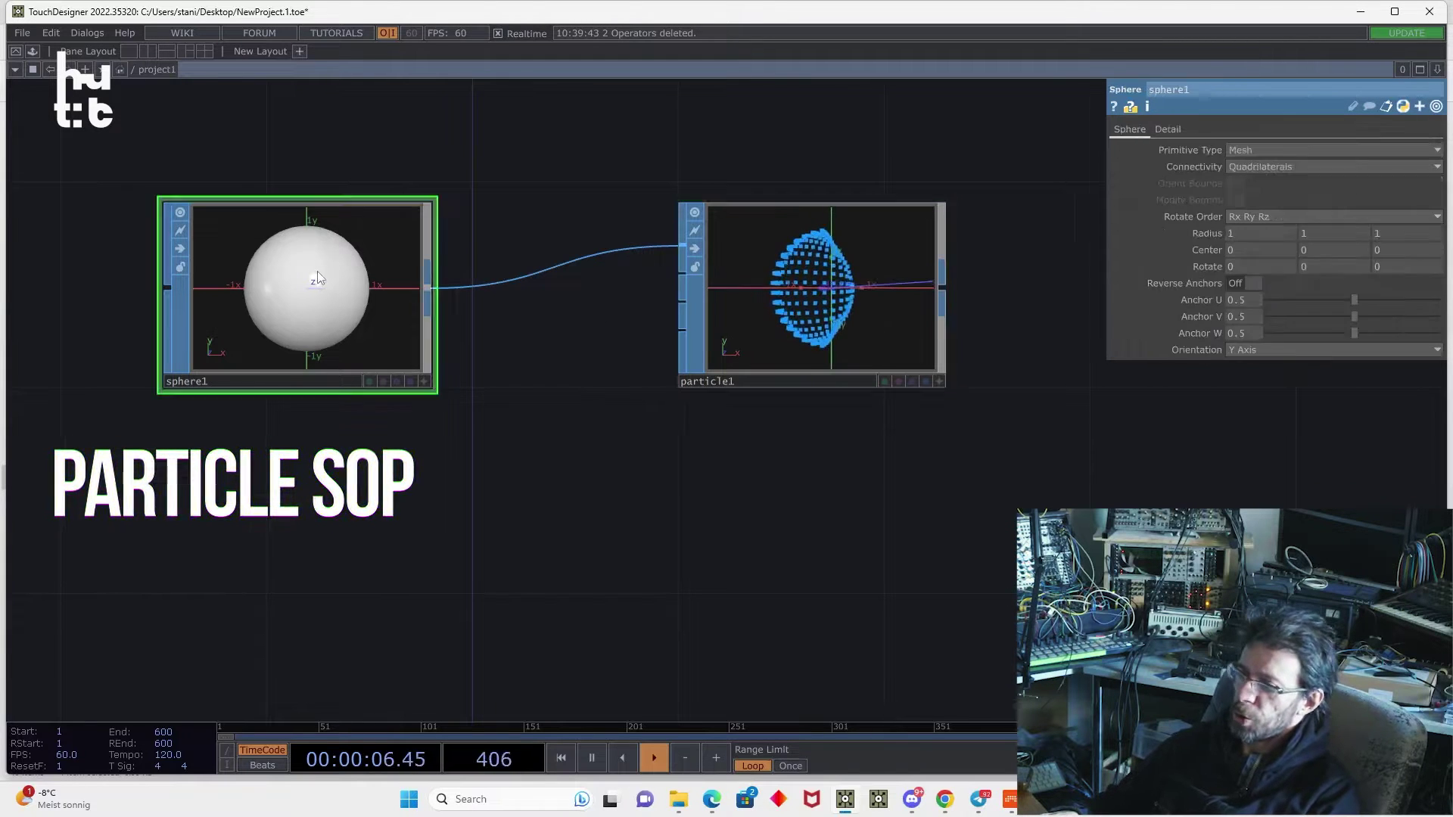
pyautogui.click(937, 301)
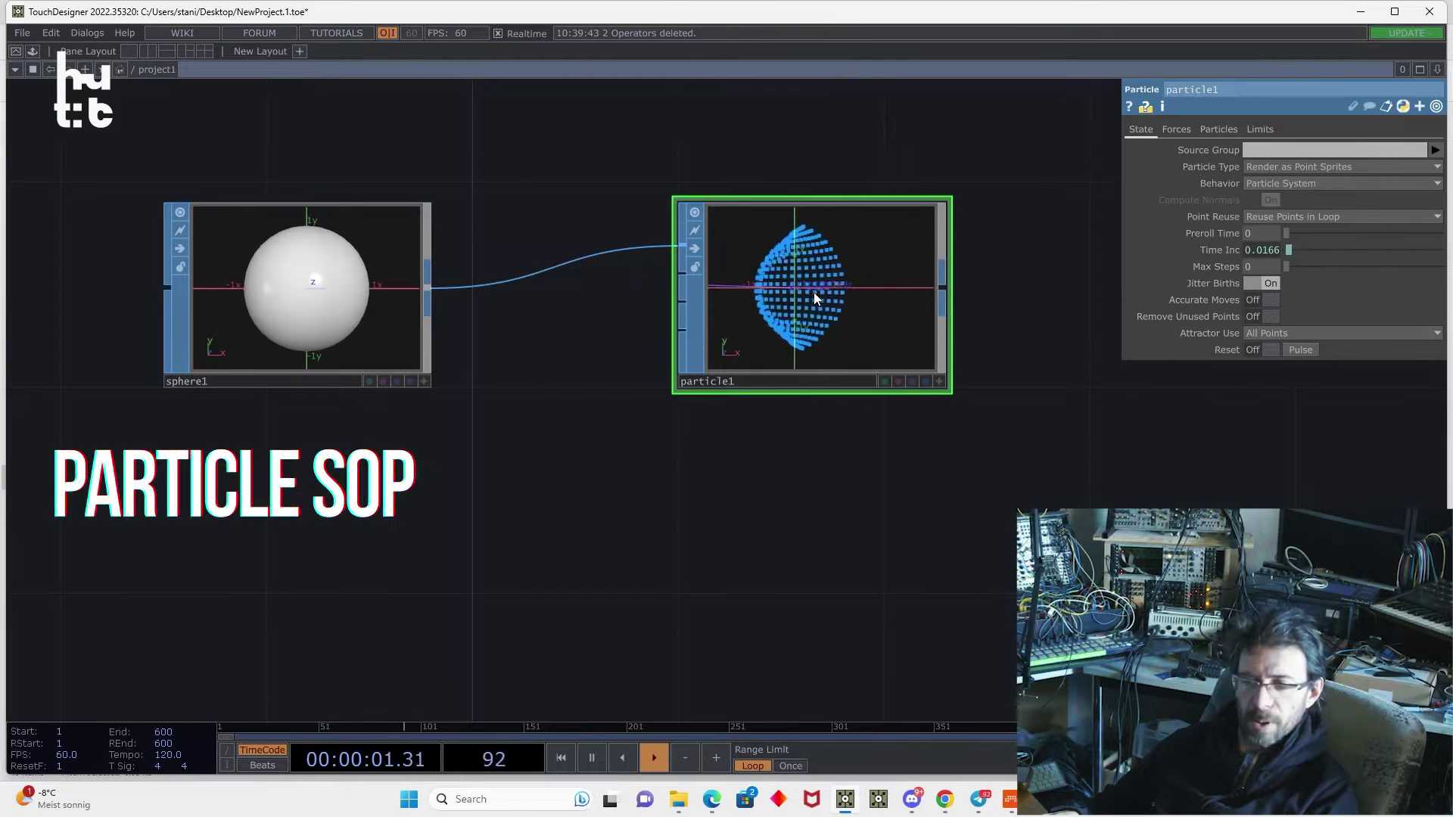
pyautogui.moveTo(814, 298); pyautogui.dragTo(823, 292)
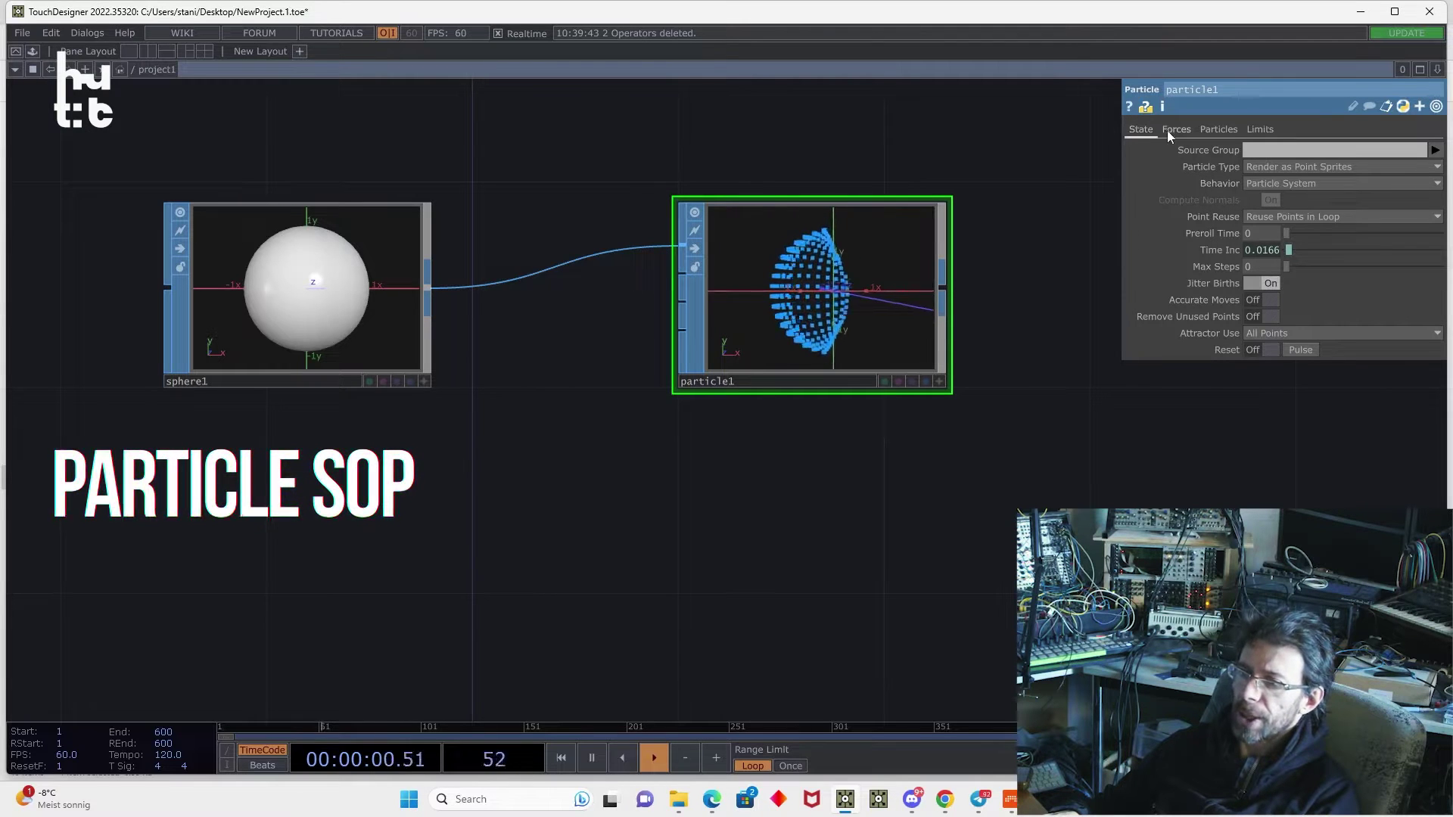
pyautogui.click(1173, 130)
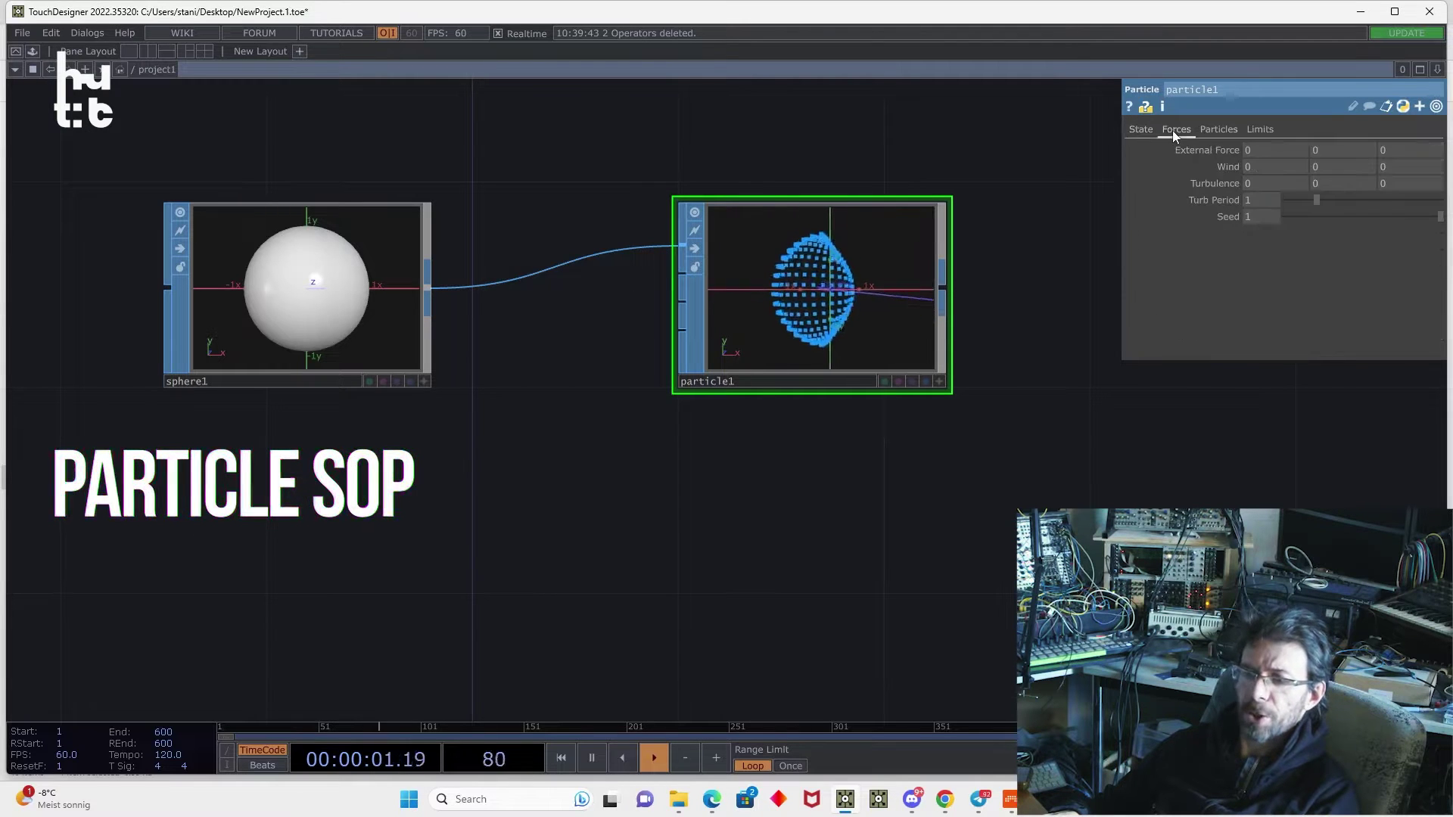
pyautogui.click(1206, 128)
pyautogui.click(1260, 129)
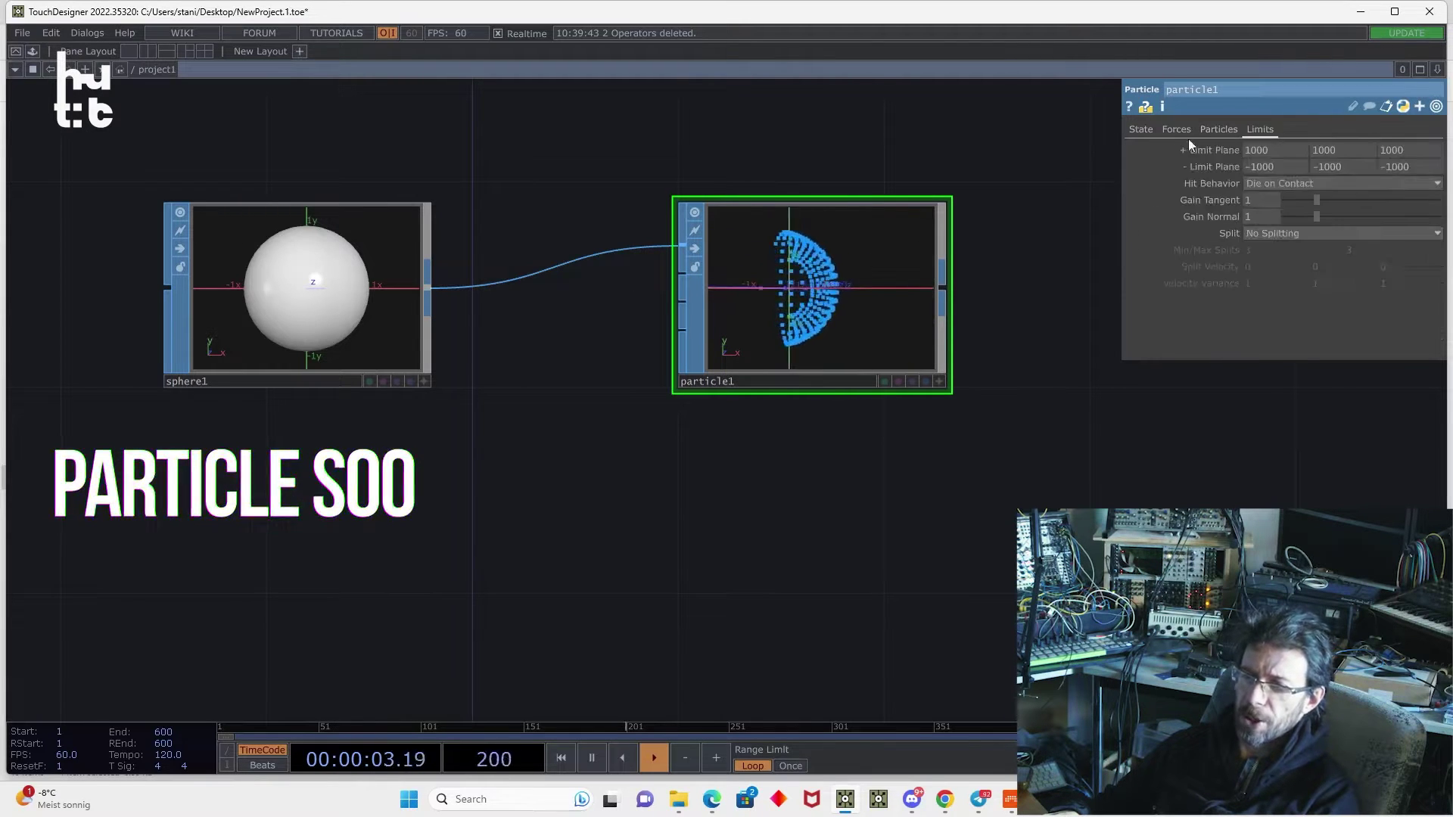
pyautogui.click(1141, 130)
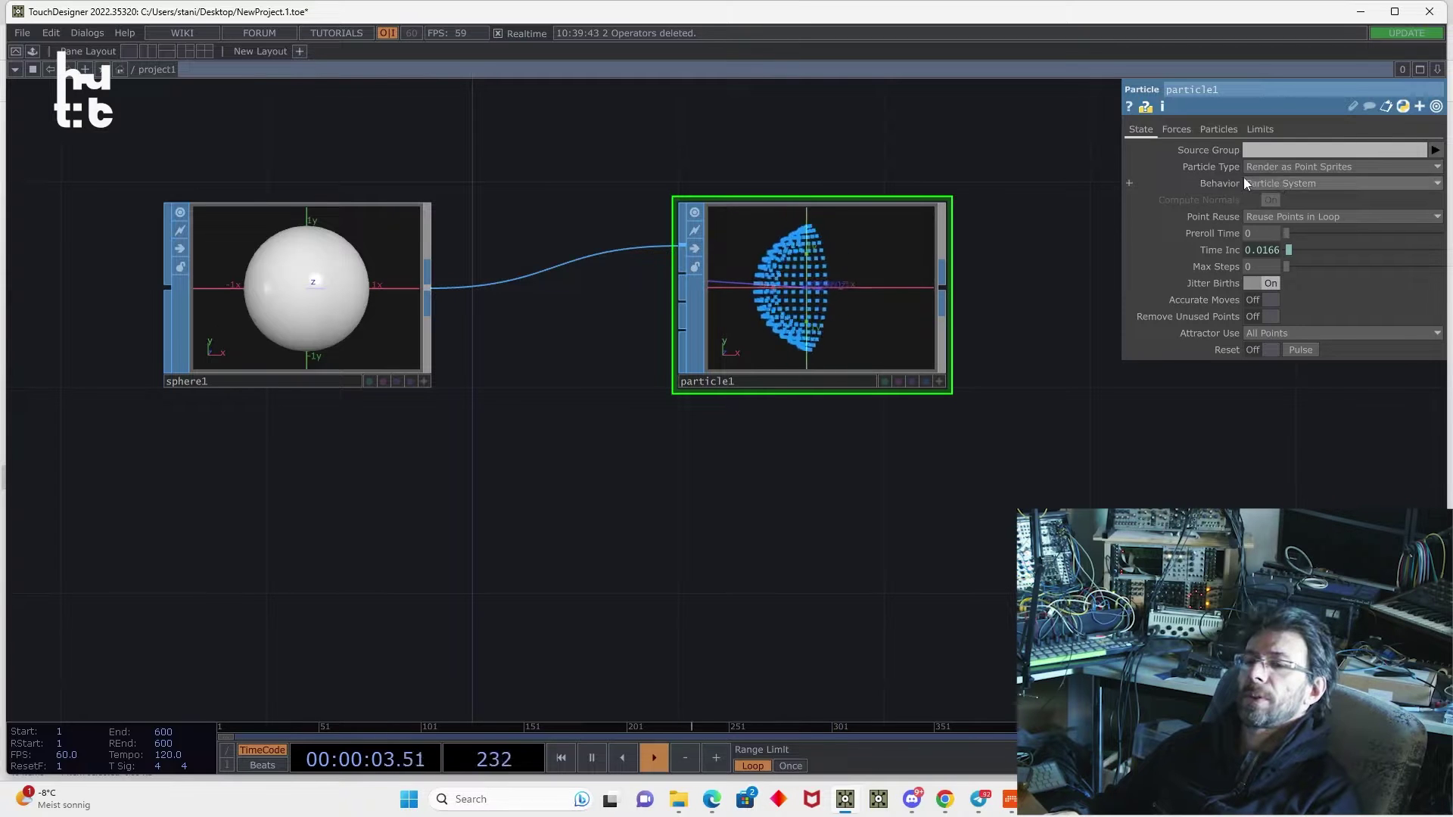
# - Try Particle Type Render as Lines, then switch back to Render as Point Sprites
pyautogui.click(1329, 169)
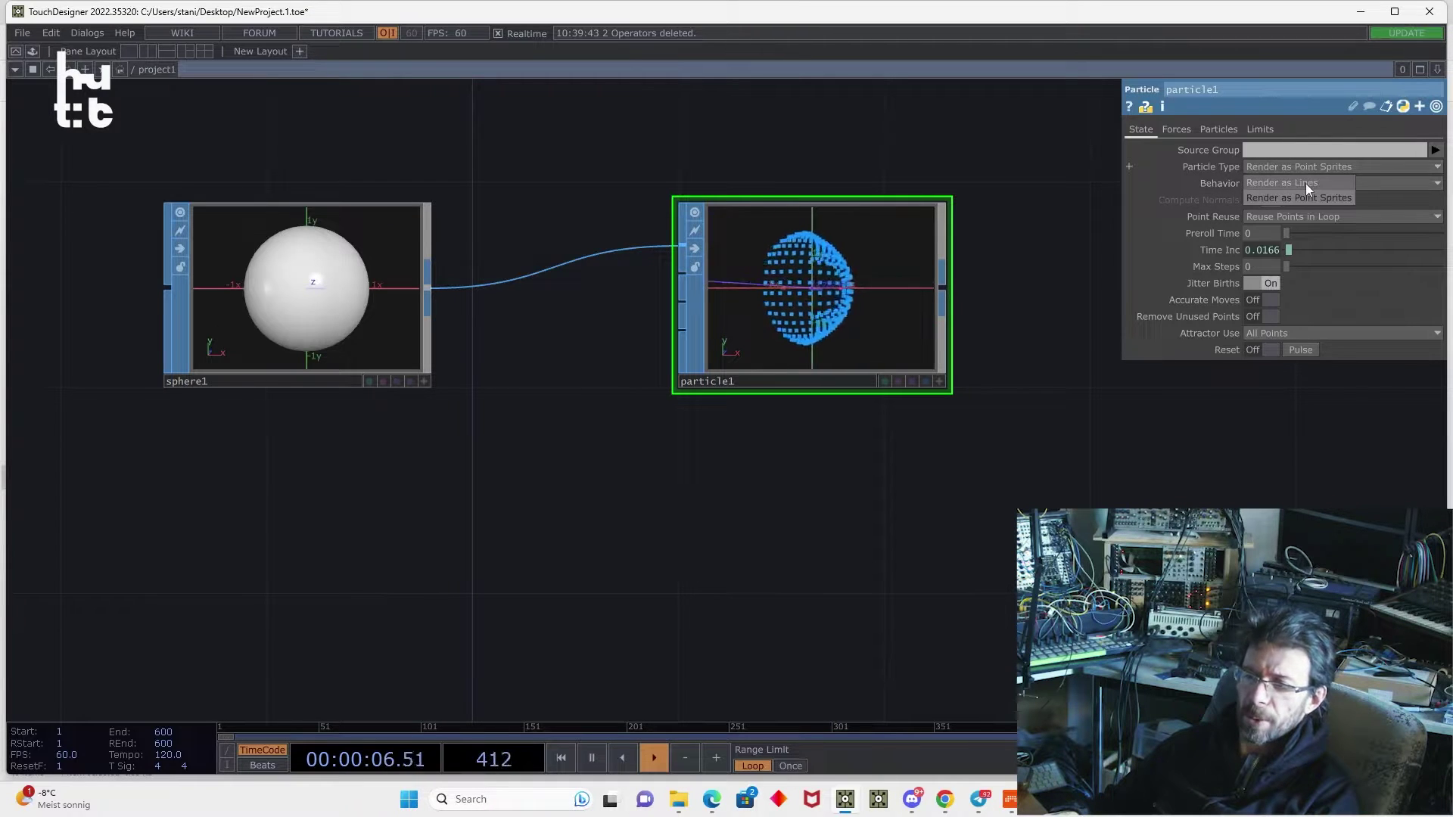
pyautogui.click(1305, 183)
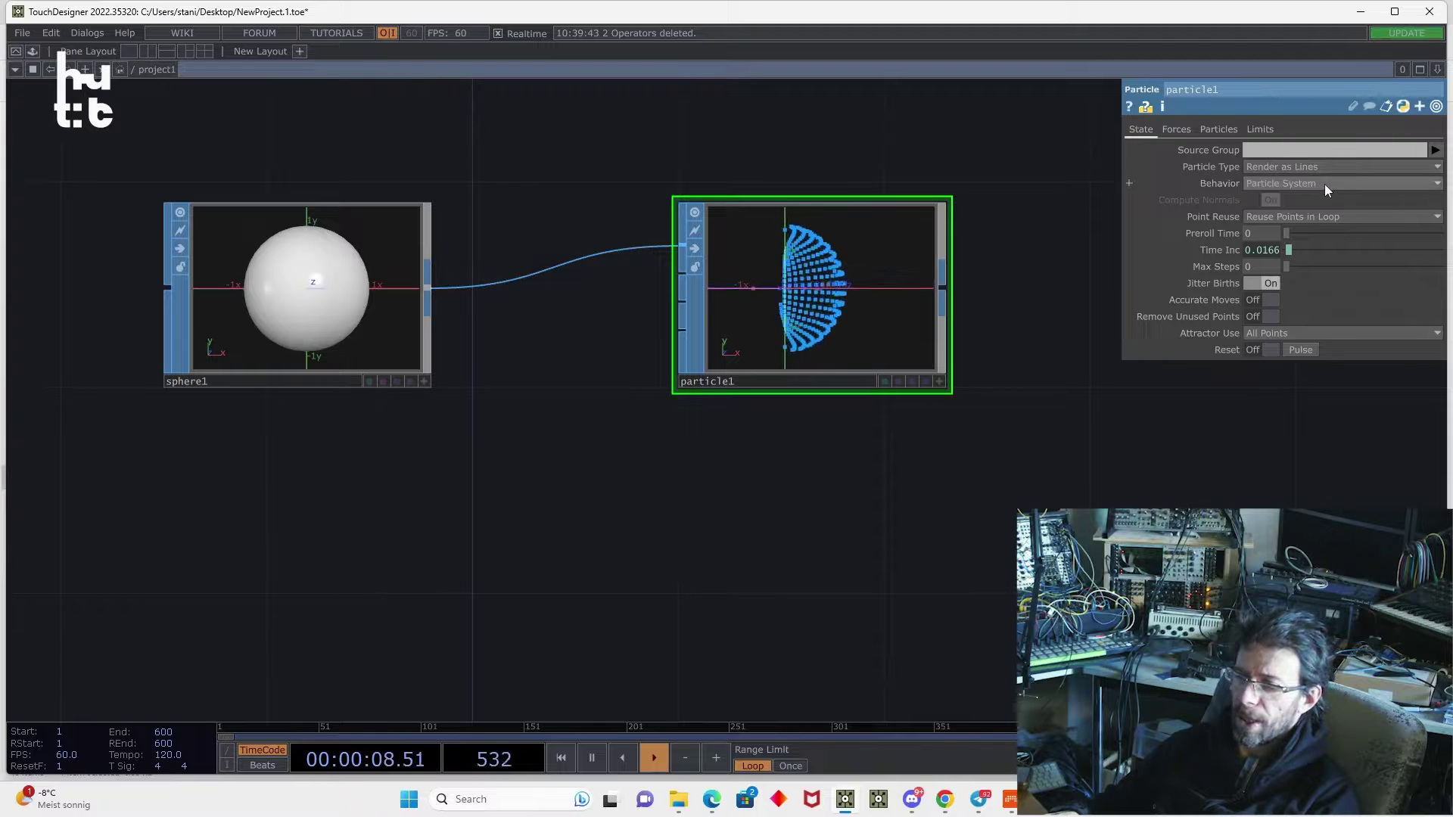
pyautogui.click(1301, 170)
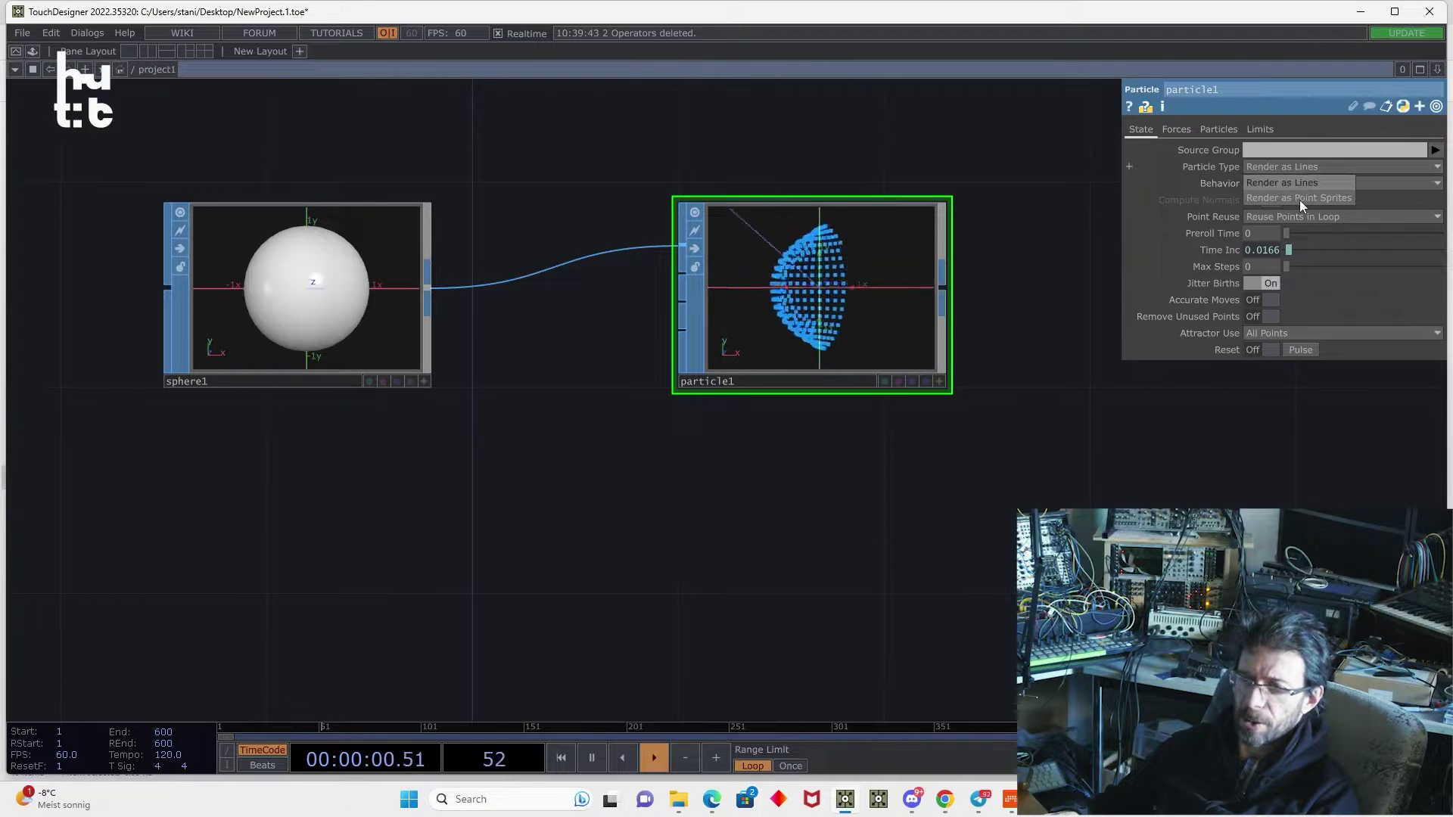
pyautogui.click(1300, 199)
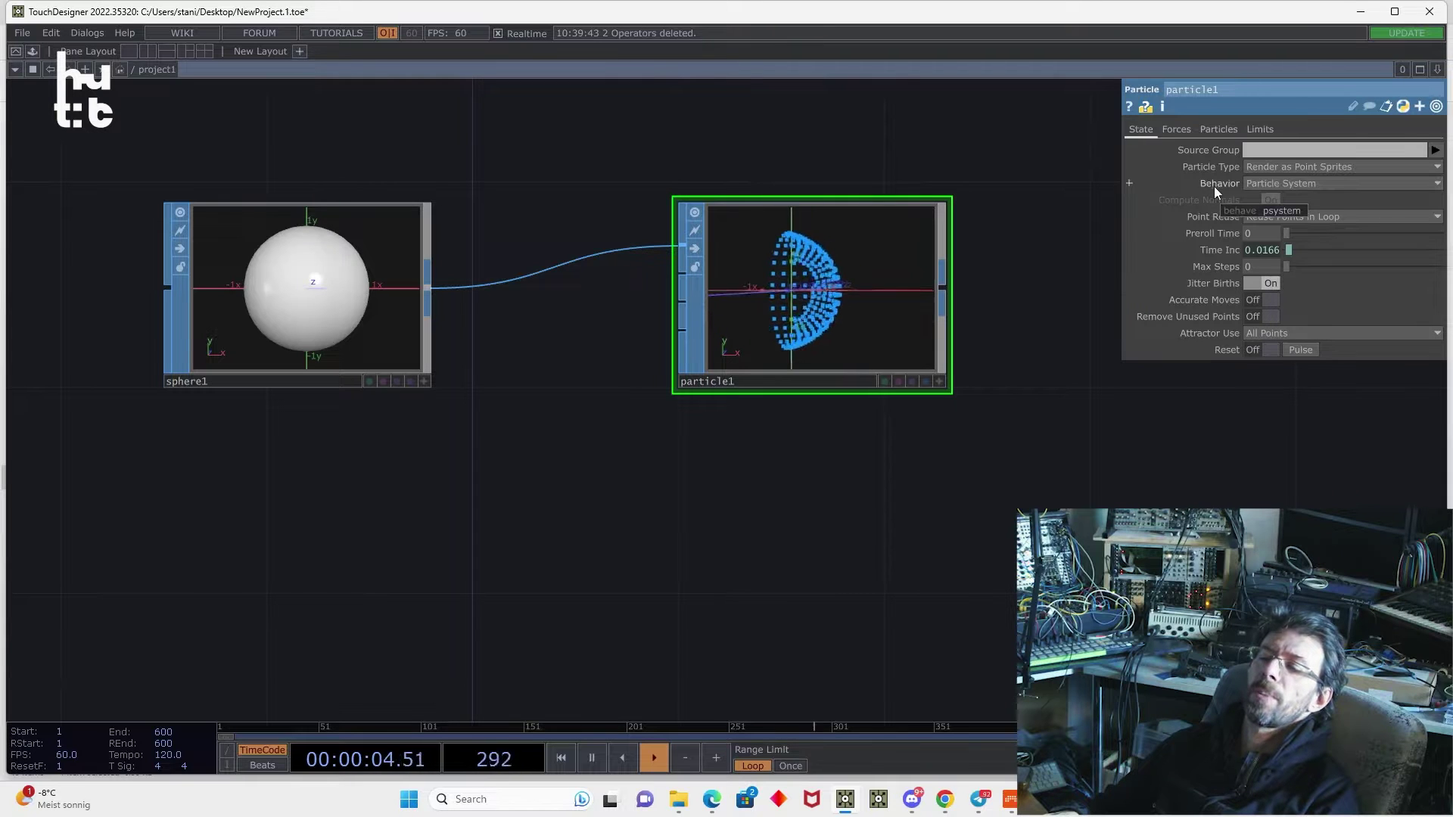
# - Review the Behavior and Attractor Use menus, keeping Reuse Points in Loop and All Points
pyautogui.click(1283, 186)
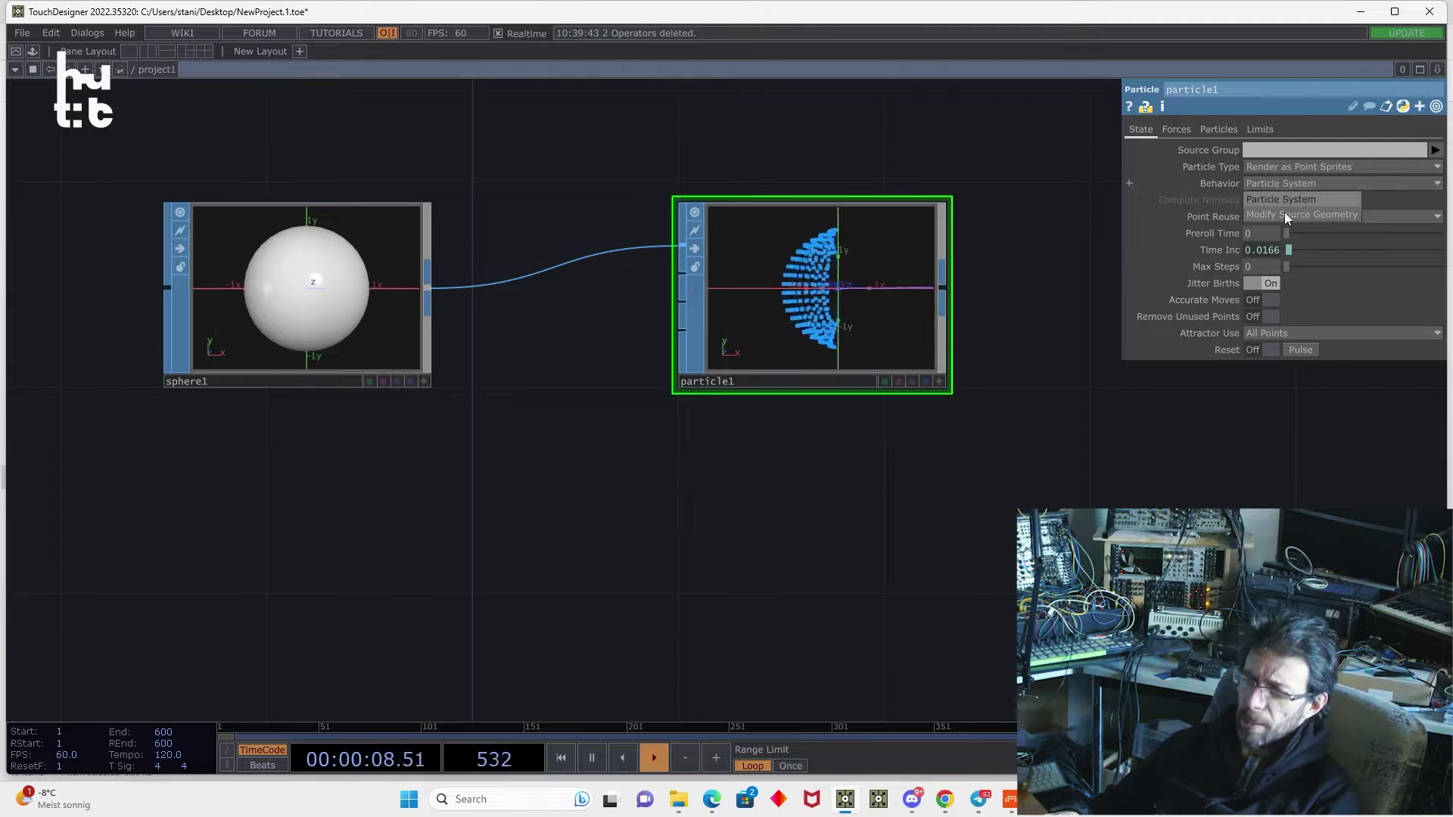
pyautogui.click(1283, 215)
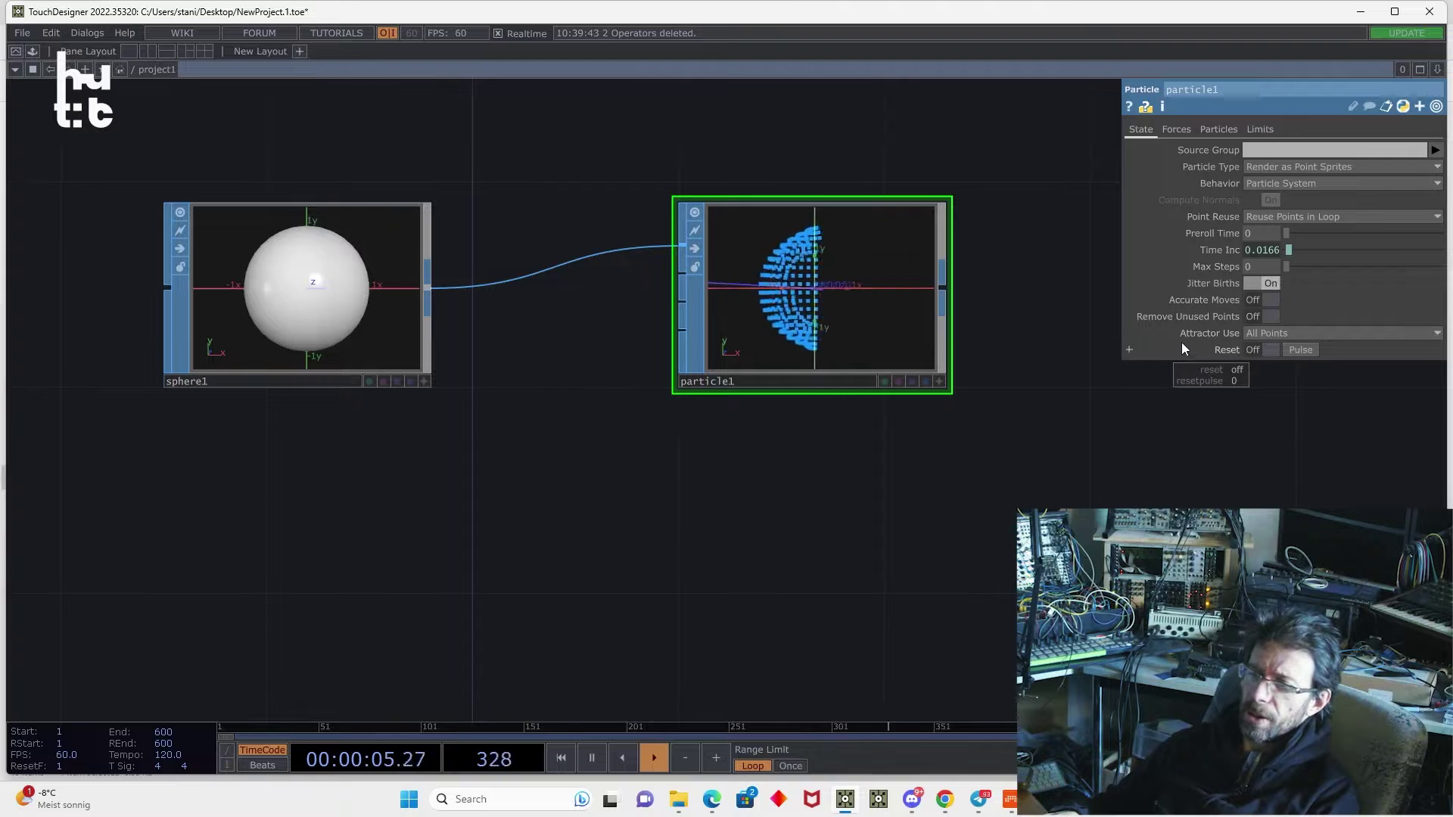
pyautogui.click(1256, 333)
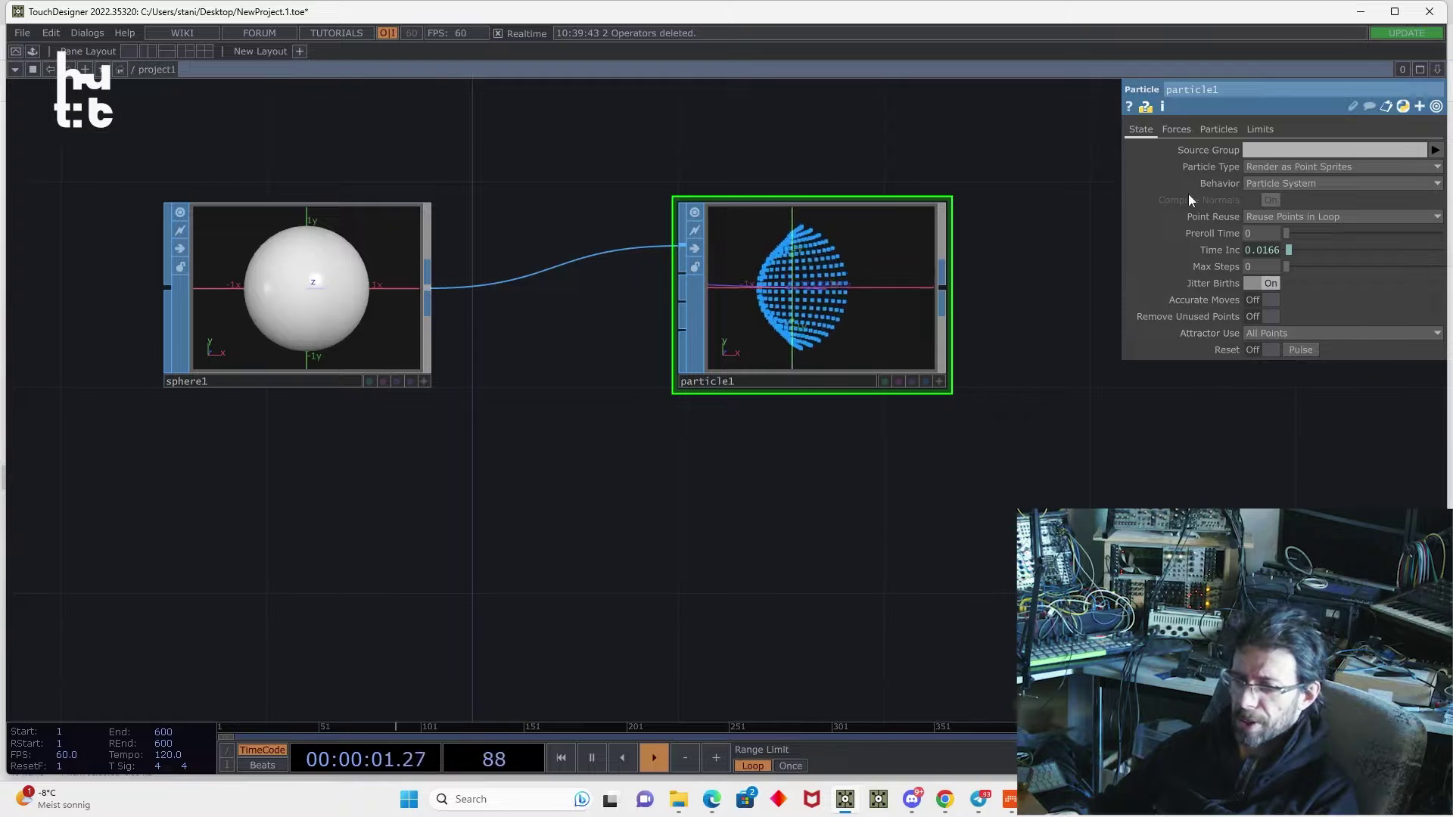
# - Set particle1's External Force Y to -1.2 and Wind Z to 1.2
pyautogui.click(1175, 130)
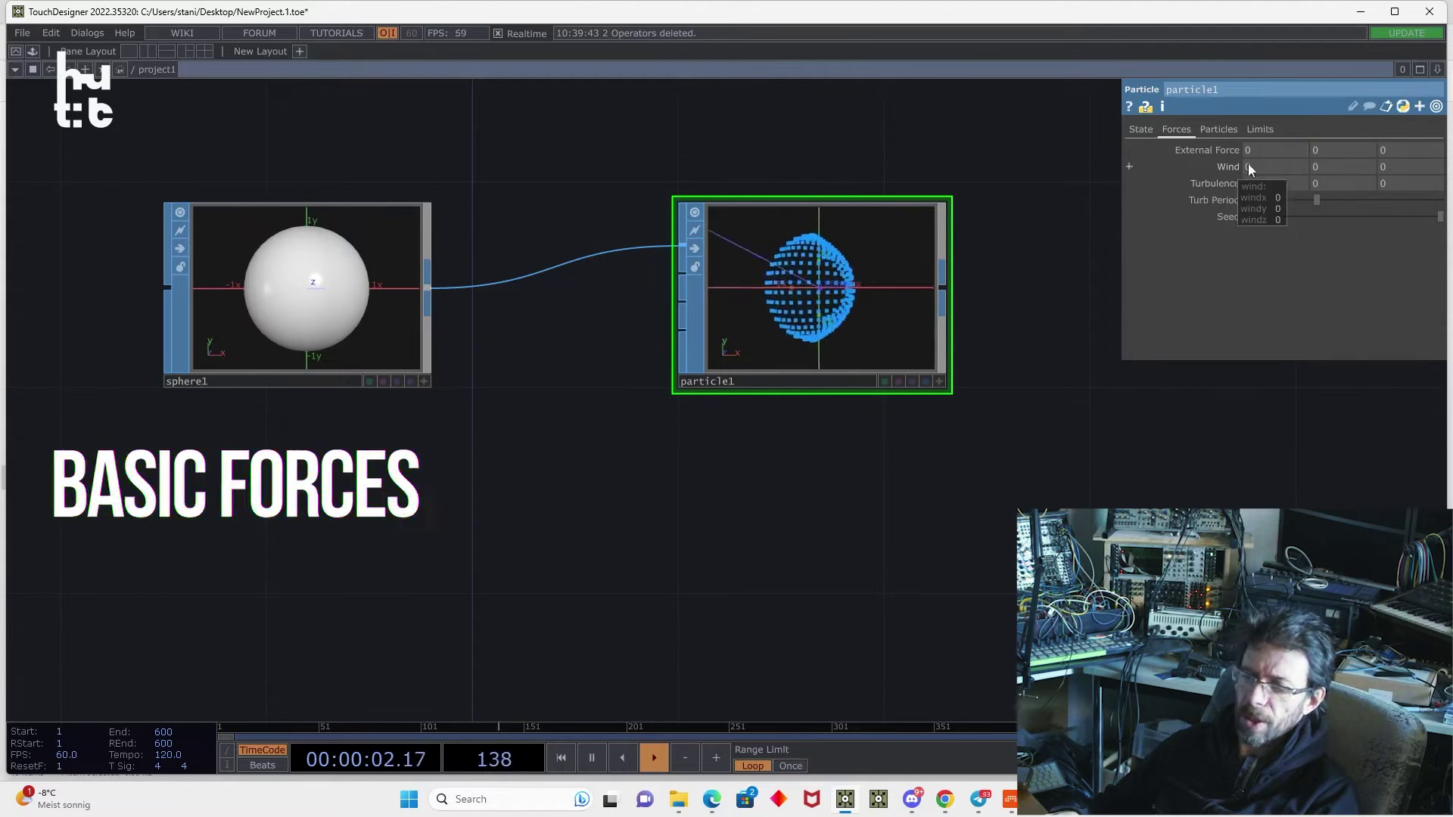
pyautogui.moveTo(1330, 151); pyautogui.dragTo(1333, 157, button='middle')
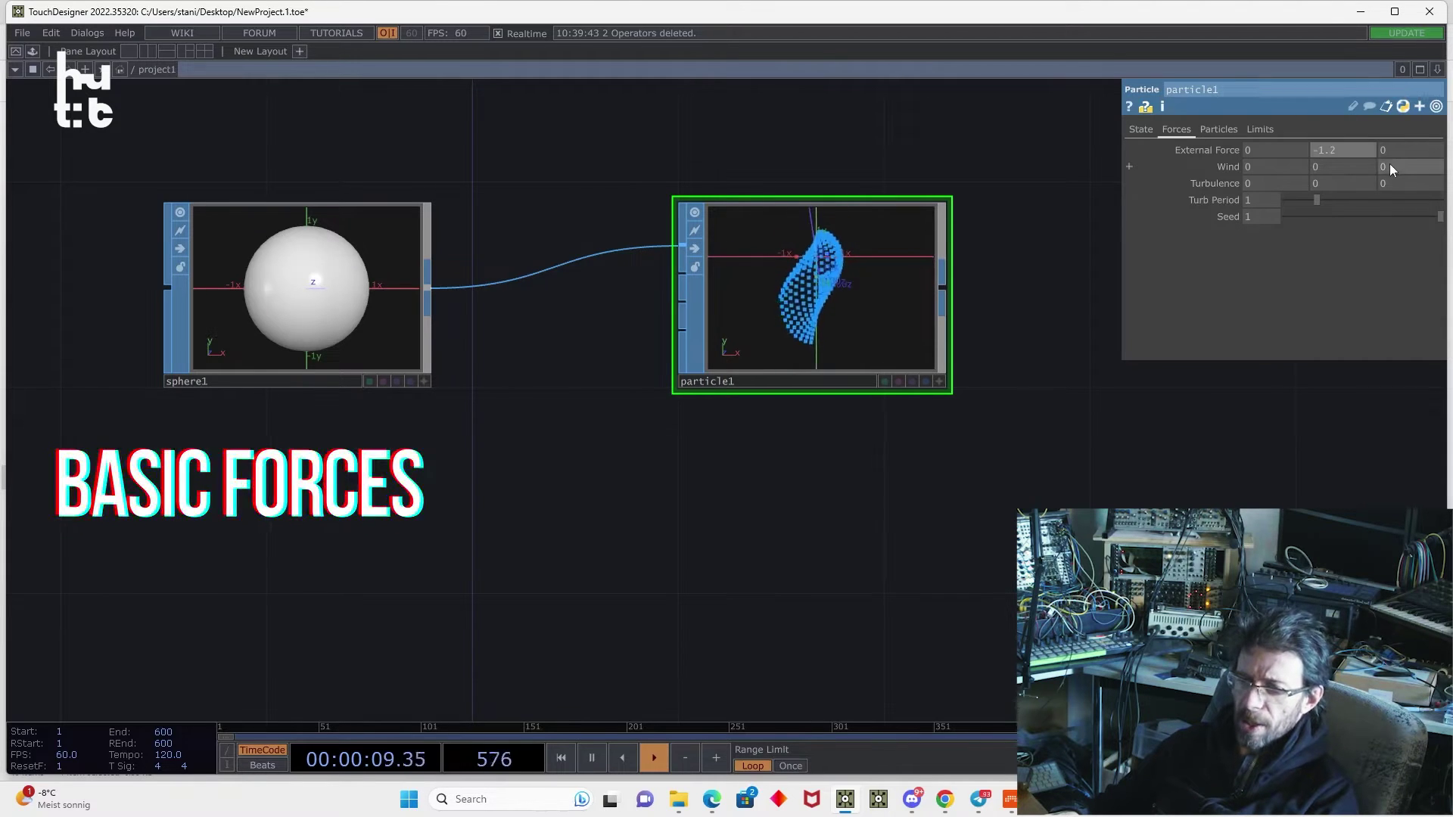
pyautogui.moveTo(1389, 164); pyautogui.dragTo(1409, 152, button='middle')
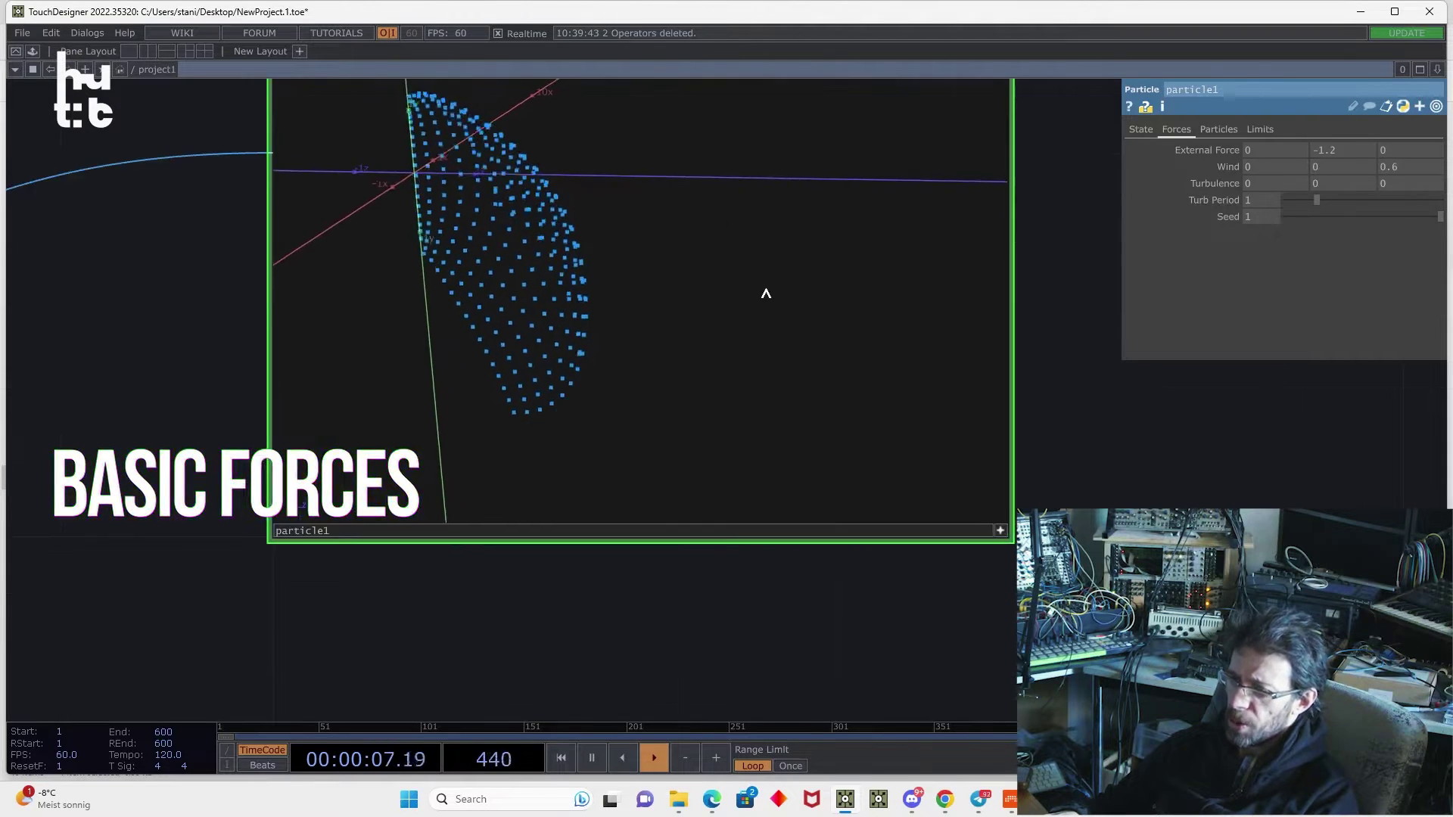
pyautogui.moveTo(766, 295); pyautogui.dragTo(814, 291)
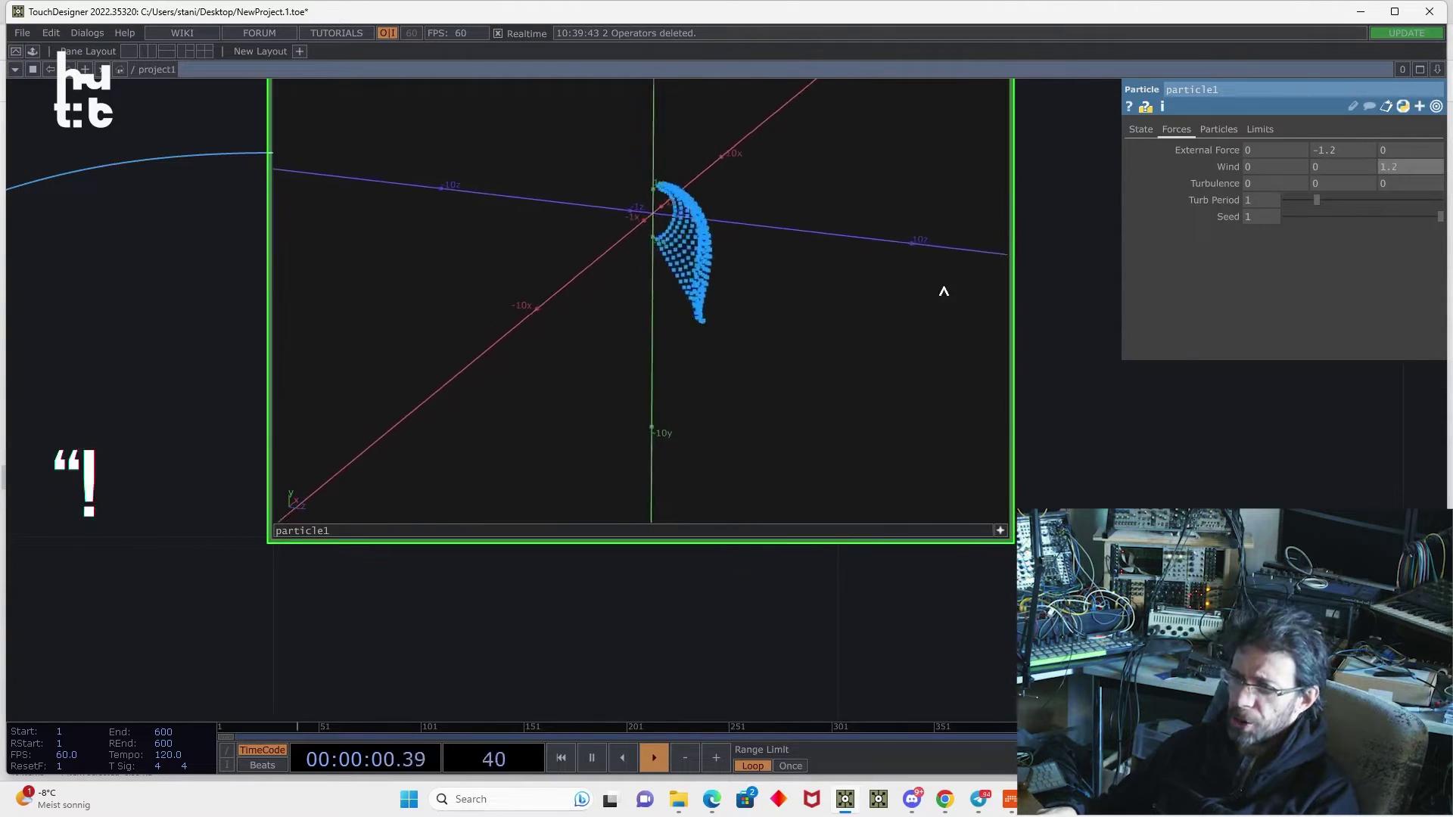
pyautogui.moveTo(998, 288); pyautogui.dragTo(940, 279)
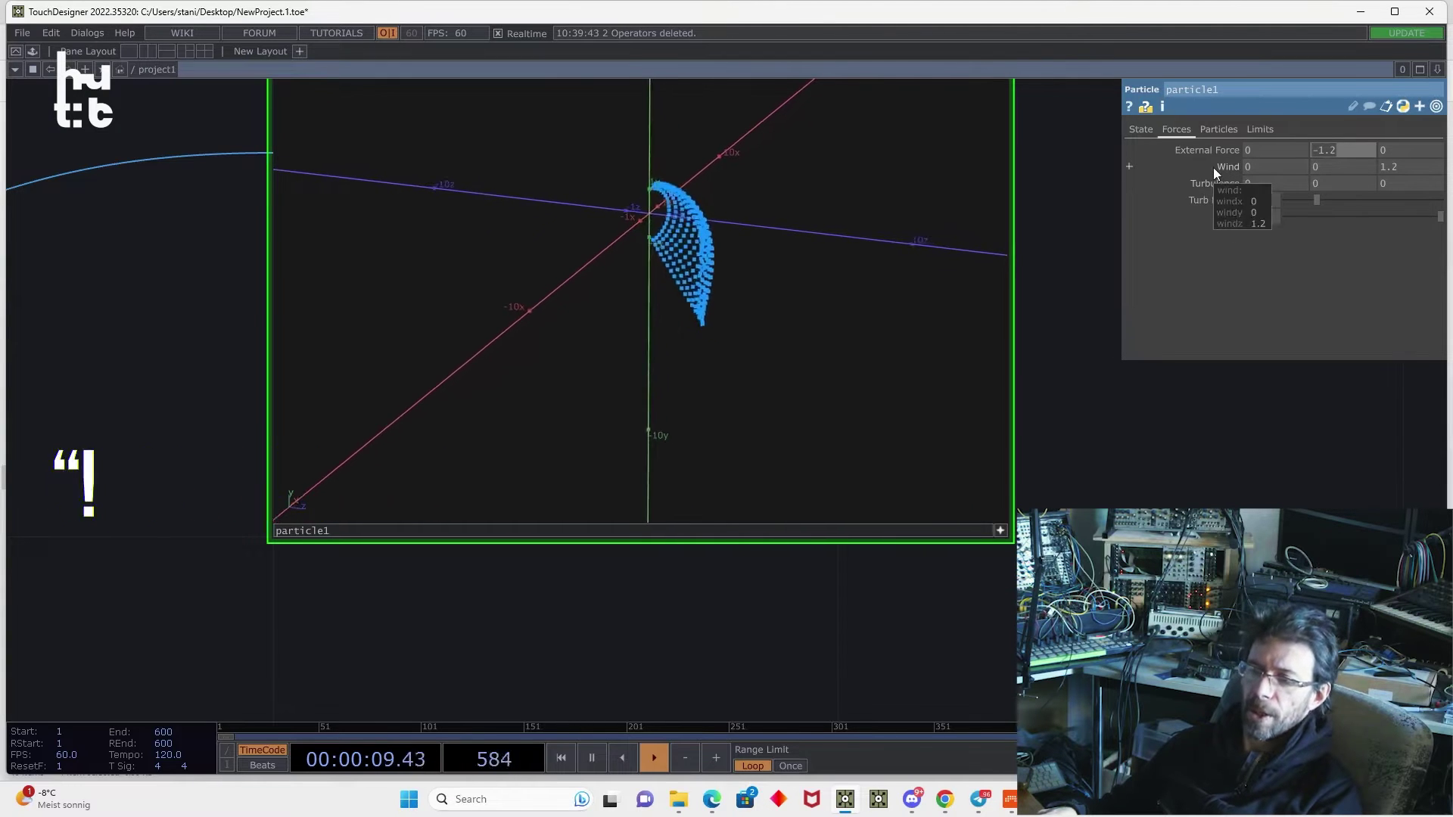
# - Adjust particle1's drag and turbulence, giving Turbulence 1 on all axes and Turb Period 0.98
pyautogui.click(1138, 130)
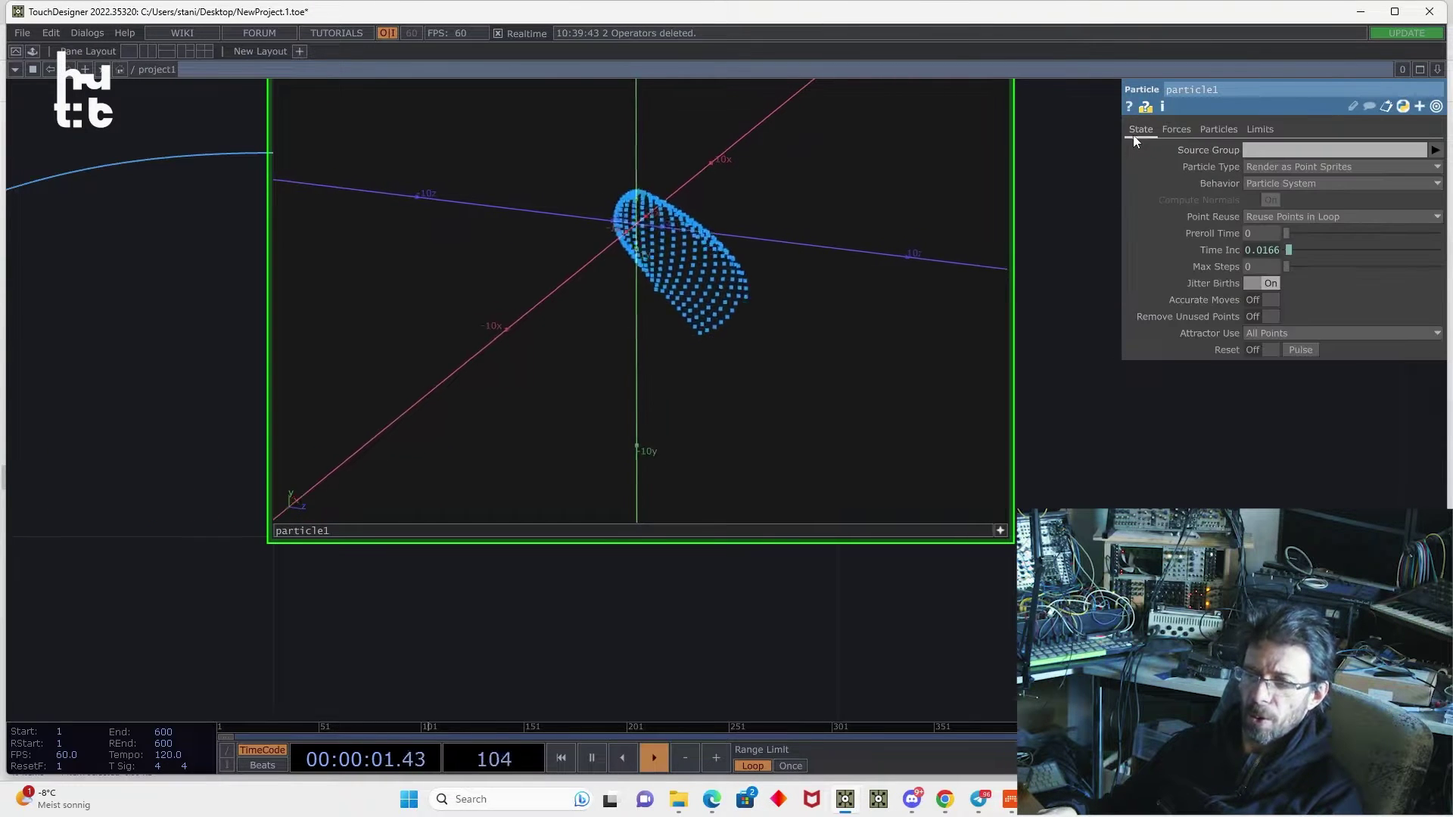
pyautogui.click(1177, 128)
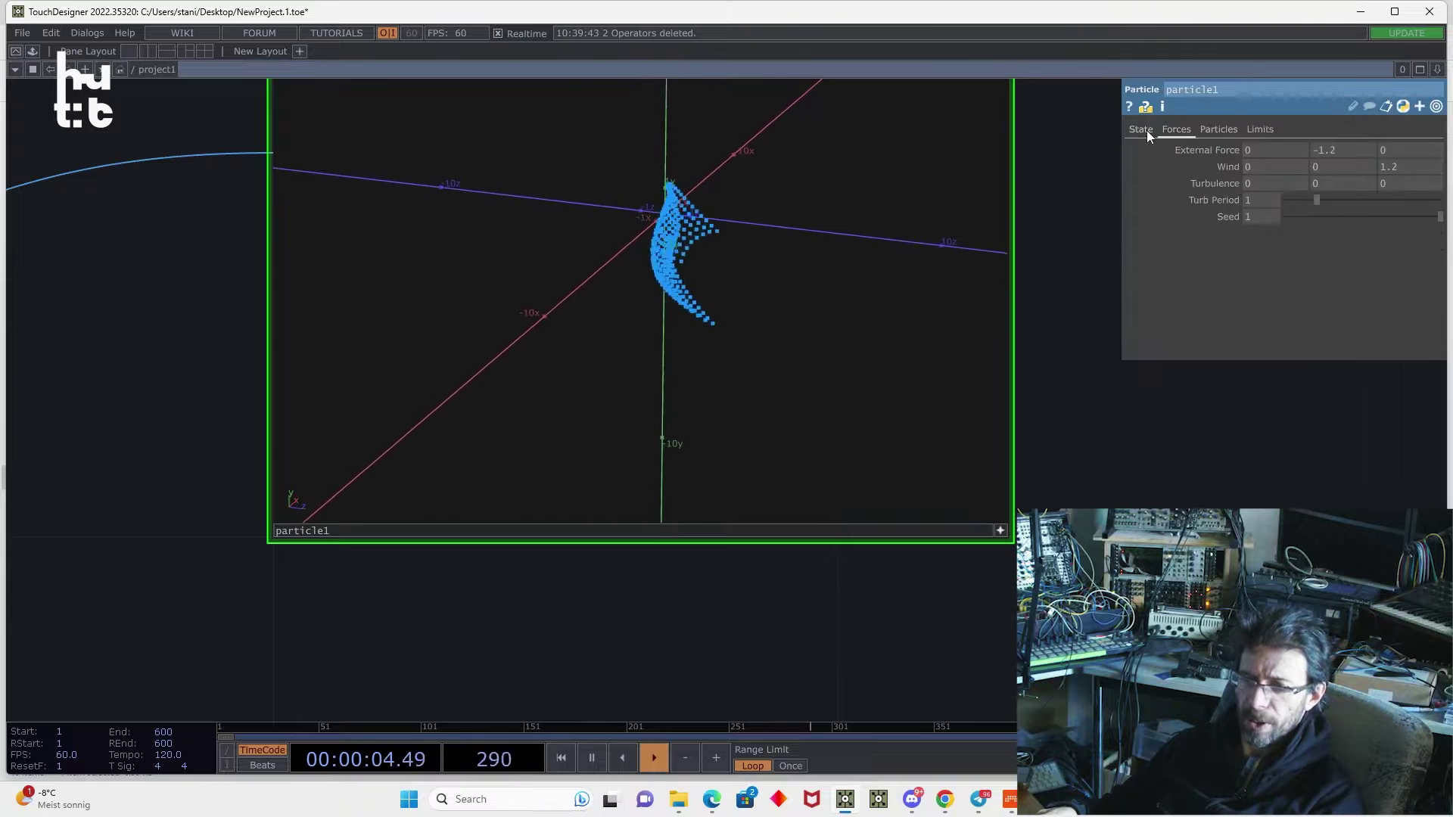
pyautogui.click(1219, 130)
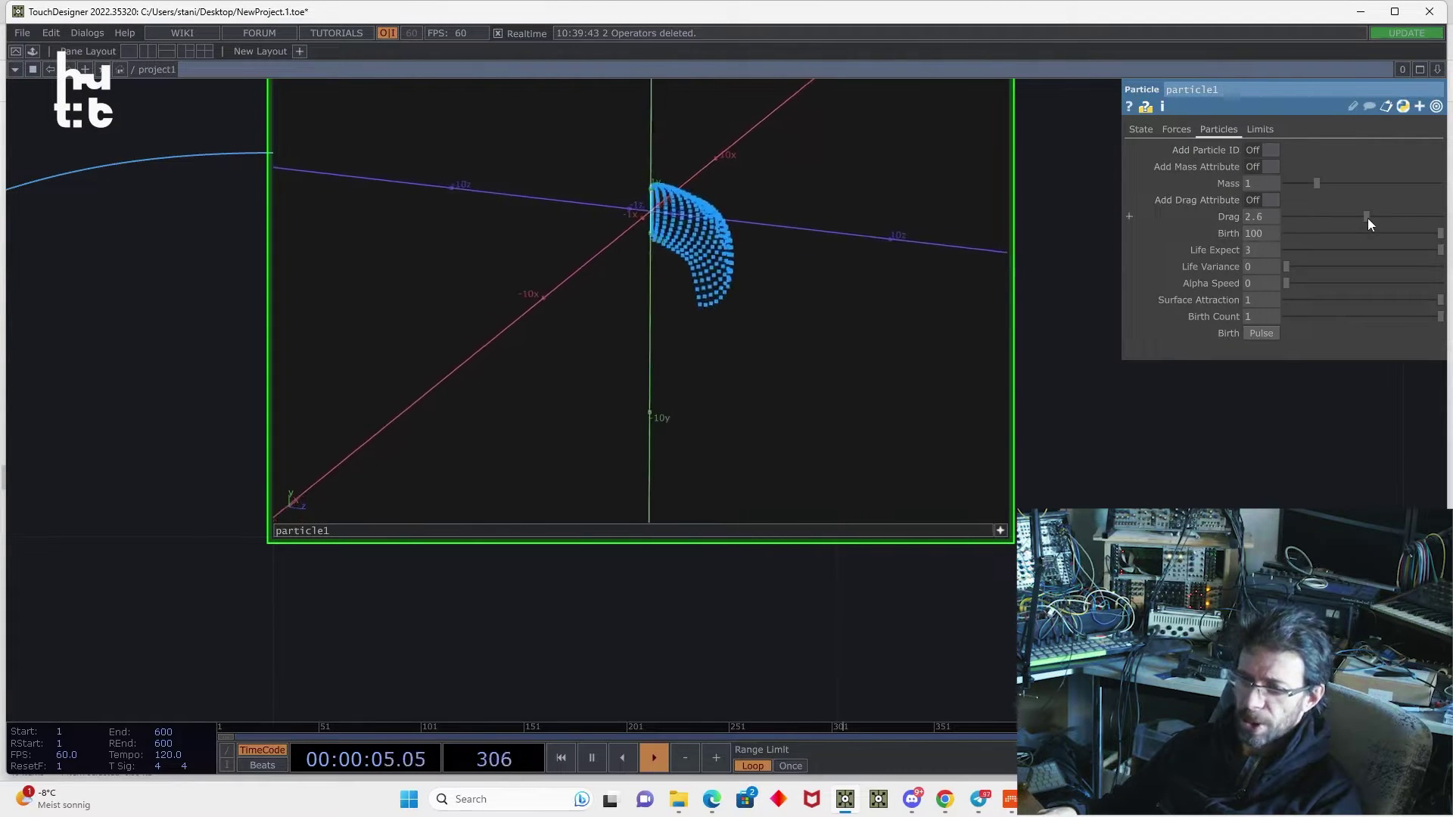
pyautogui.click(1169, 129)
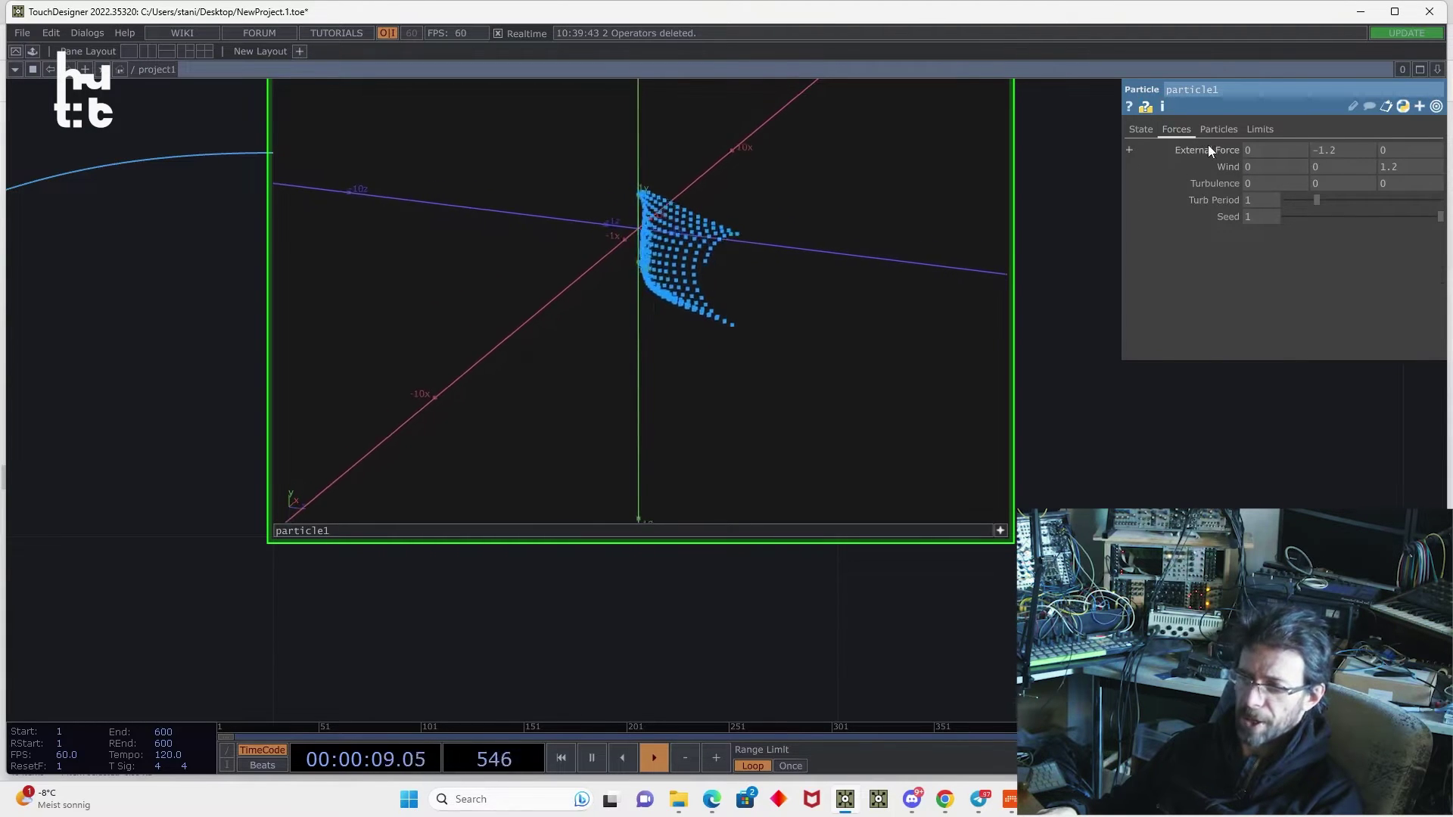
pyautogui.click(1219, 129)
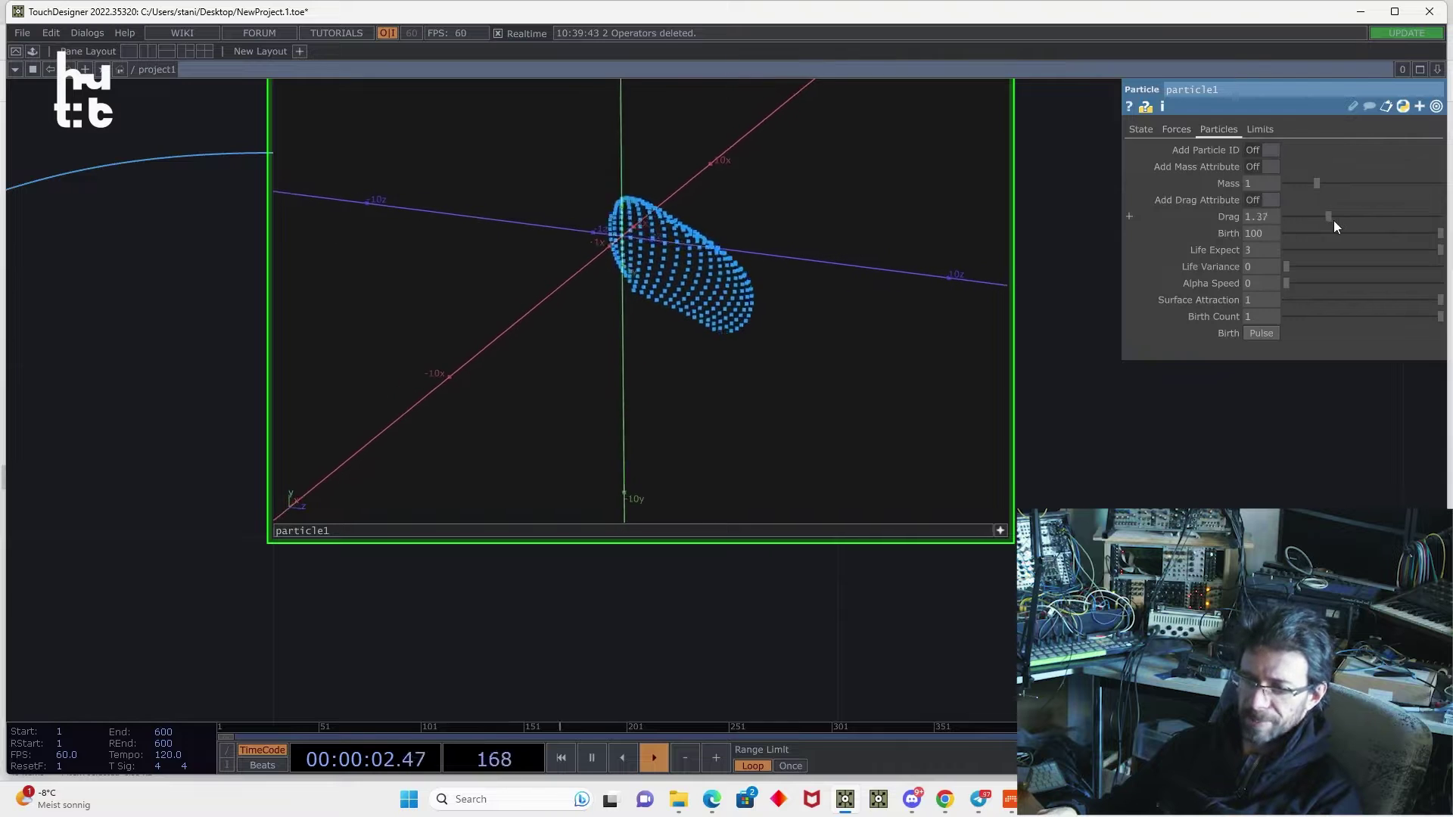
pyautogui.moveTo(1332, 220); pyautogui.dragTo(1342, 220)
pyautogui.click(1176, 130)
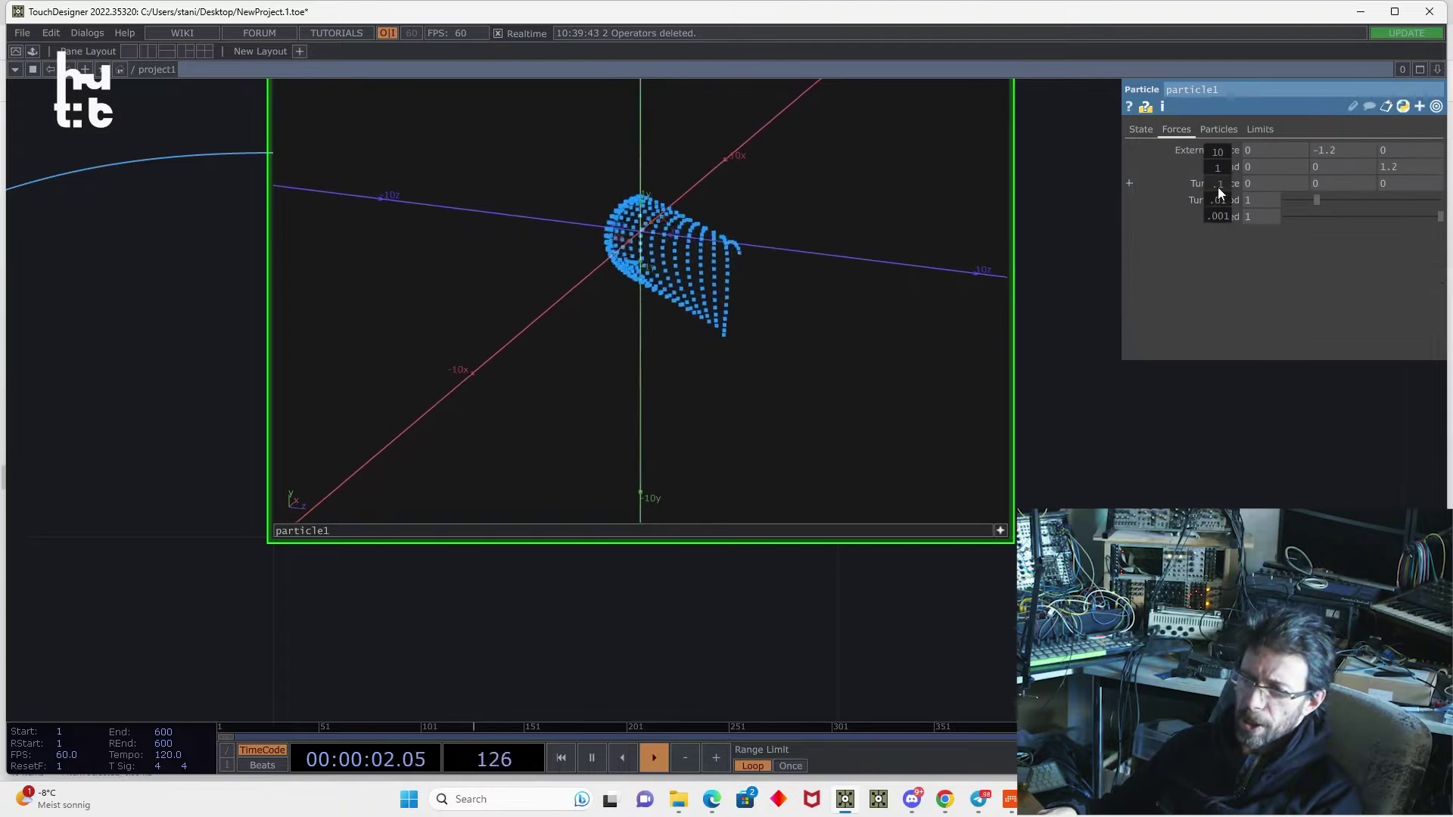
pyautogui.moveTo(1218, 188); pyautogui.dragTo(1223, 154, button='middle')
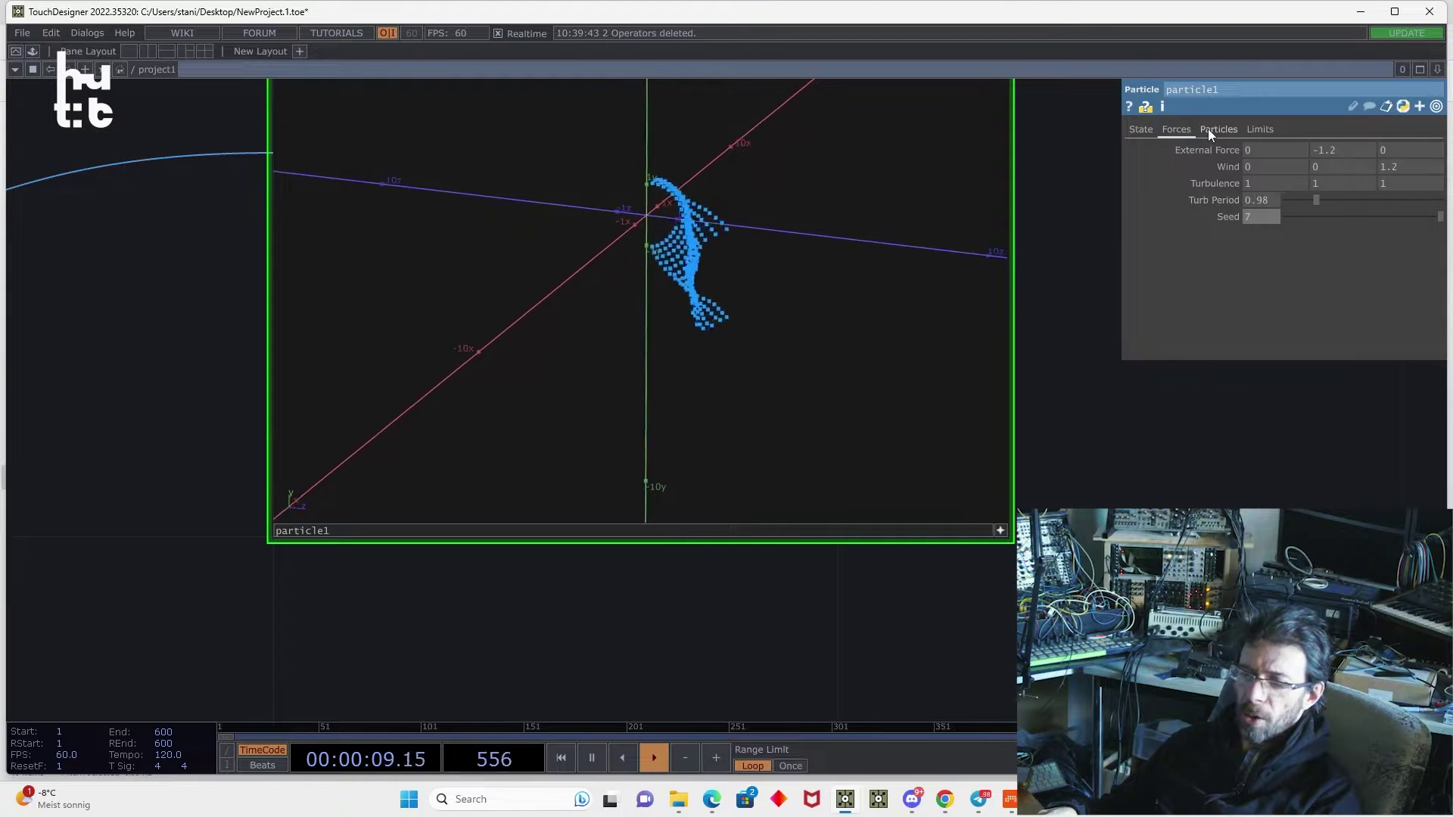
# - Turn Add Particle ID on in particle1's Particles page
pyautogui.click(1211, 129)
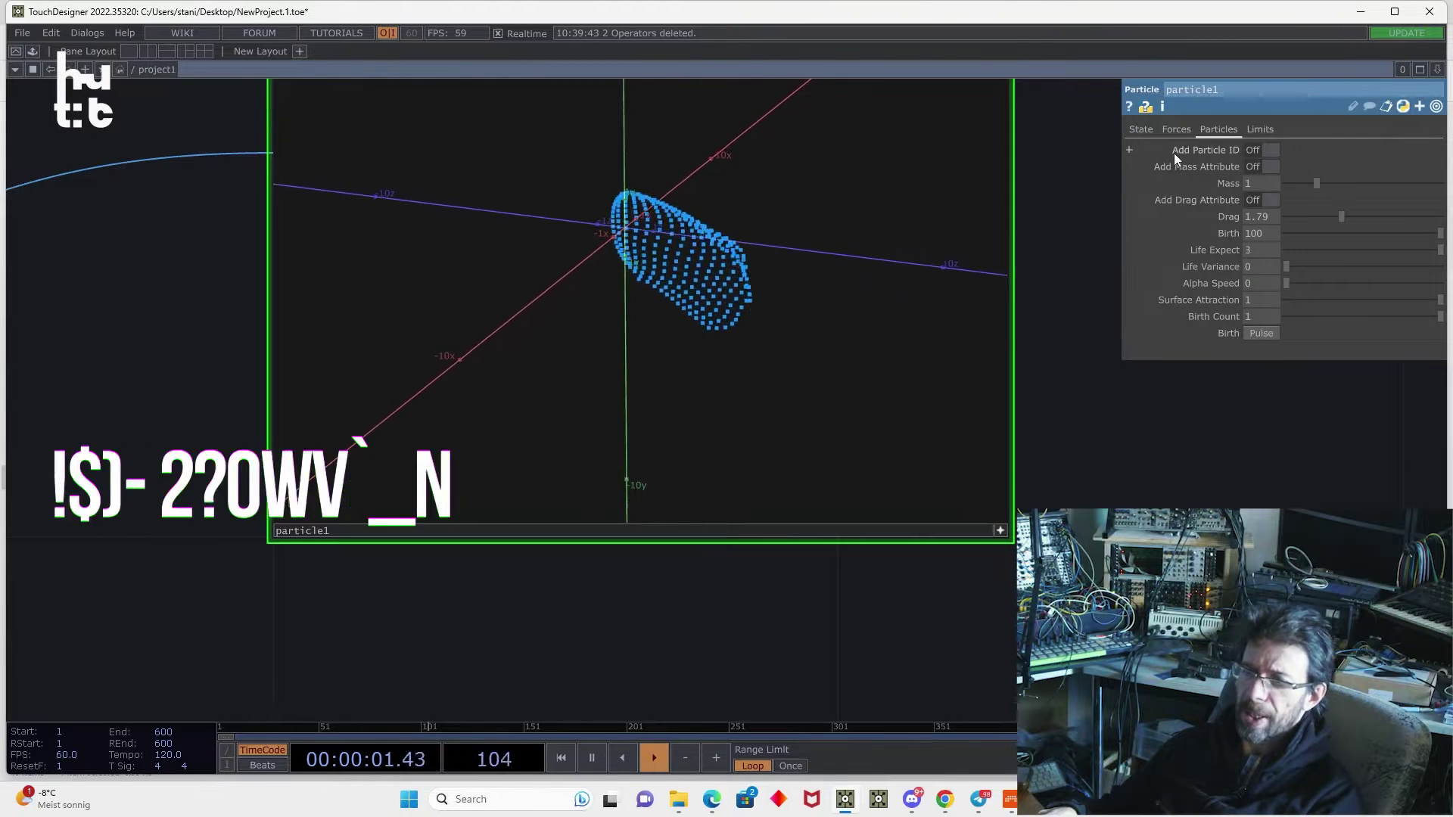
pyautogui.click(1259, 150)
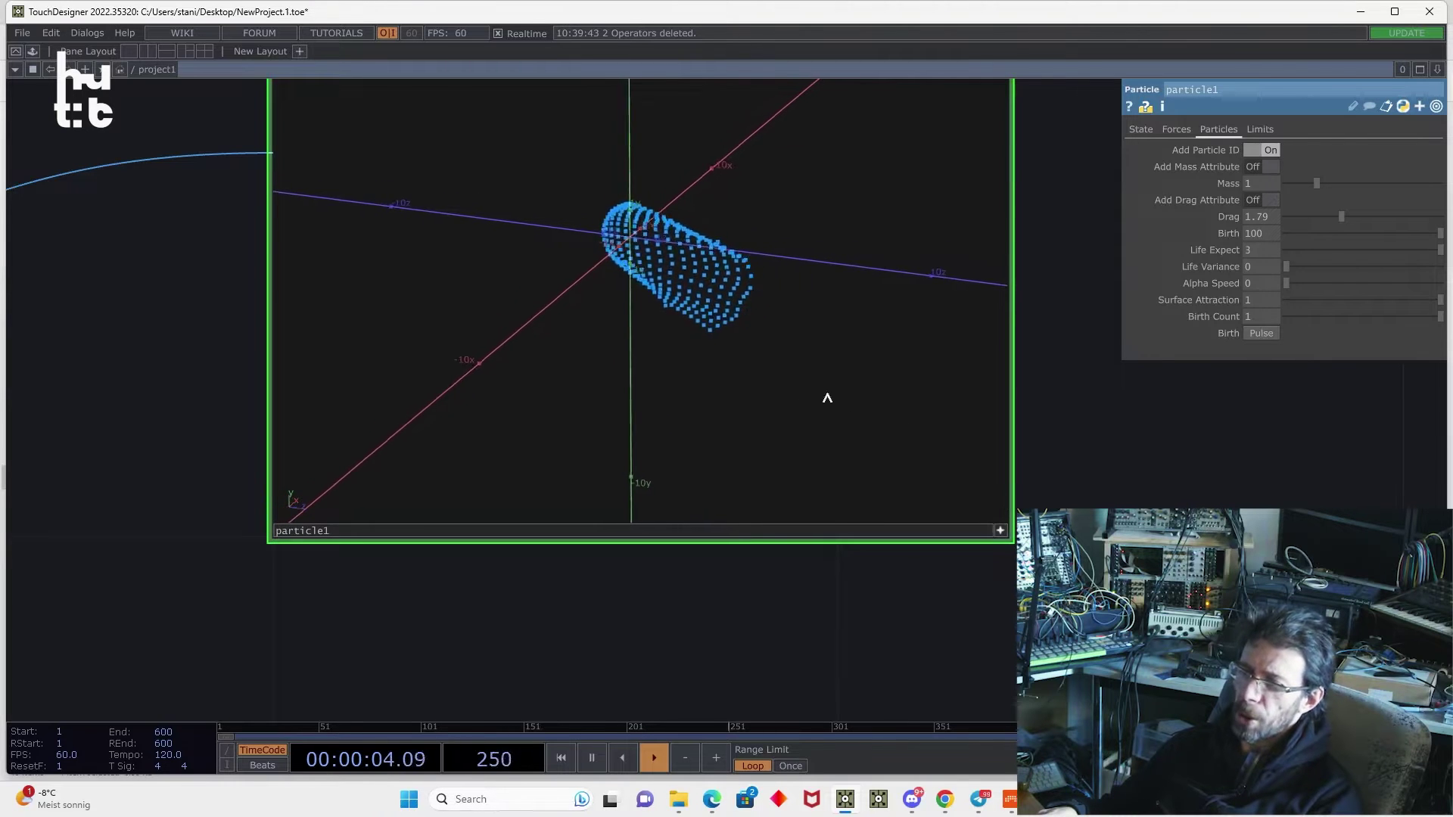
pyautogui.moveTo(895, 535); pyautogui.dragTo(684, 457)
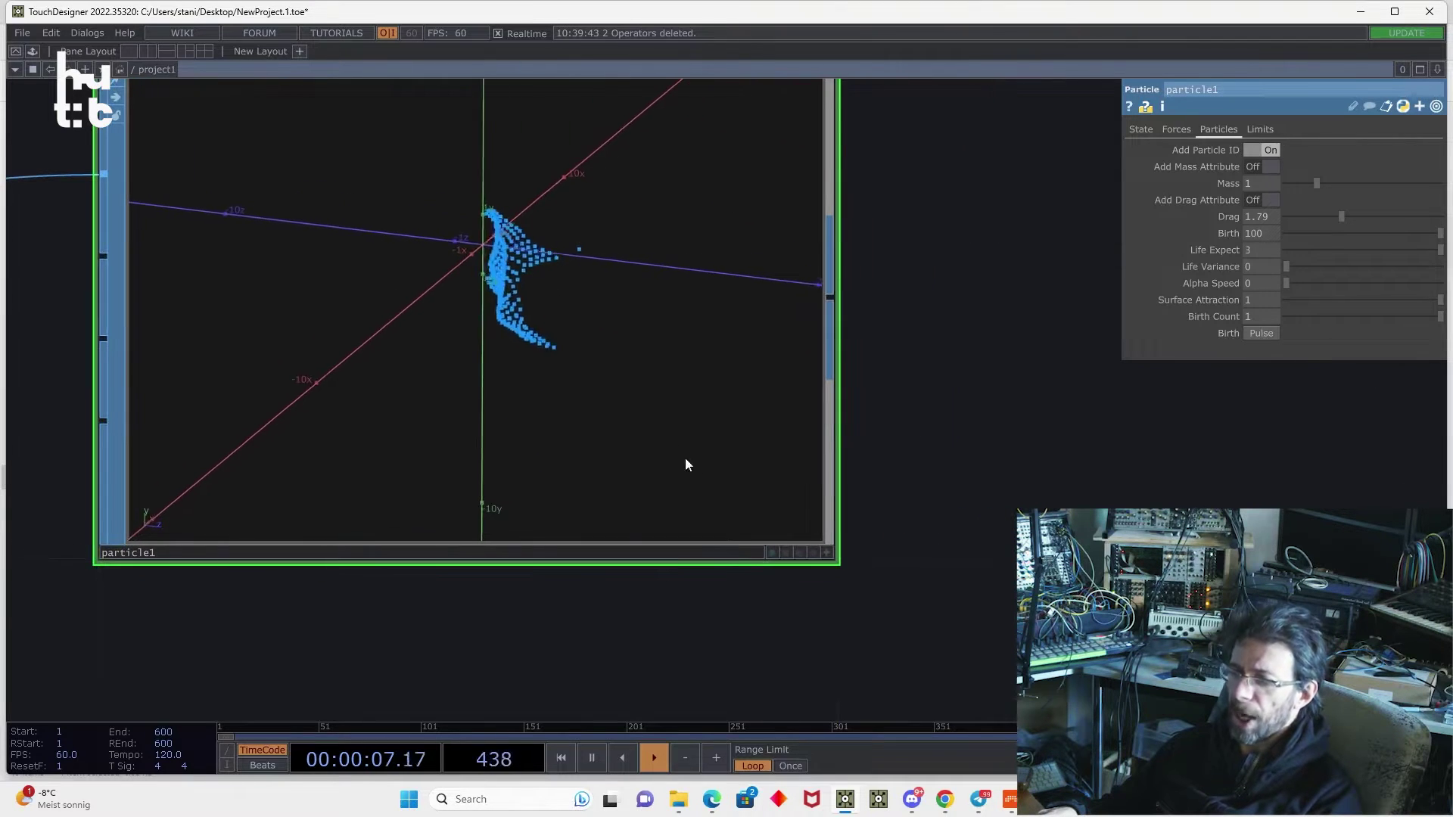
pyautogui.scroll(-3, 888, 350)
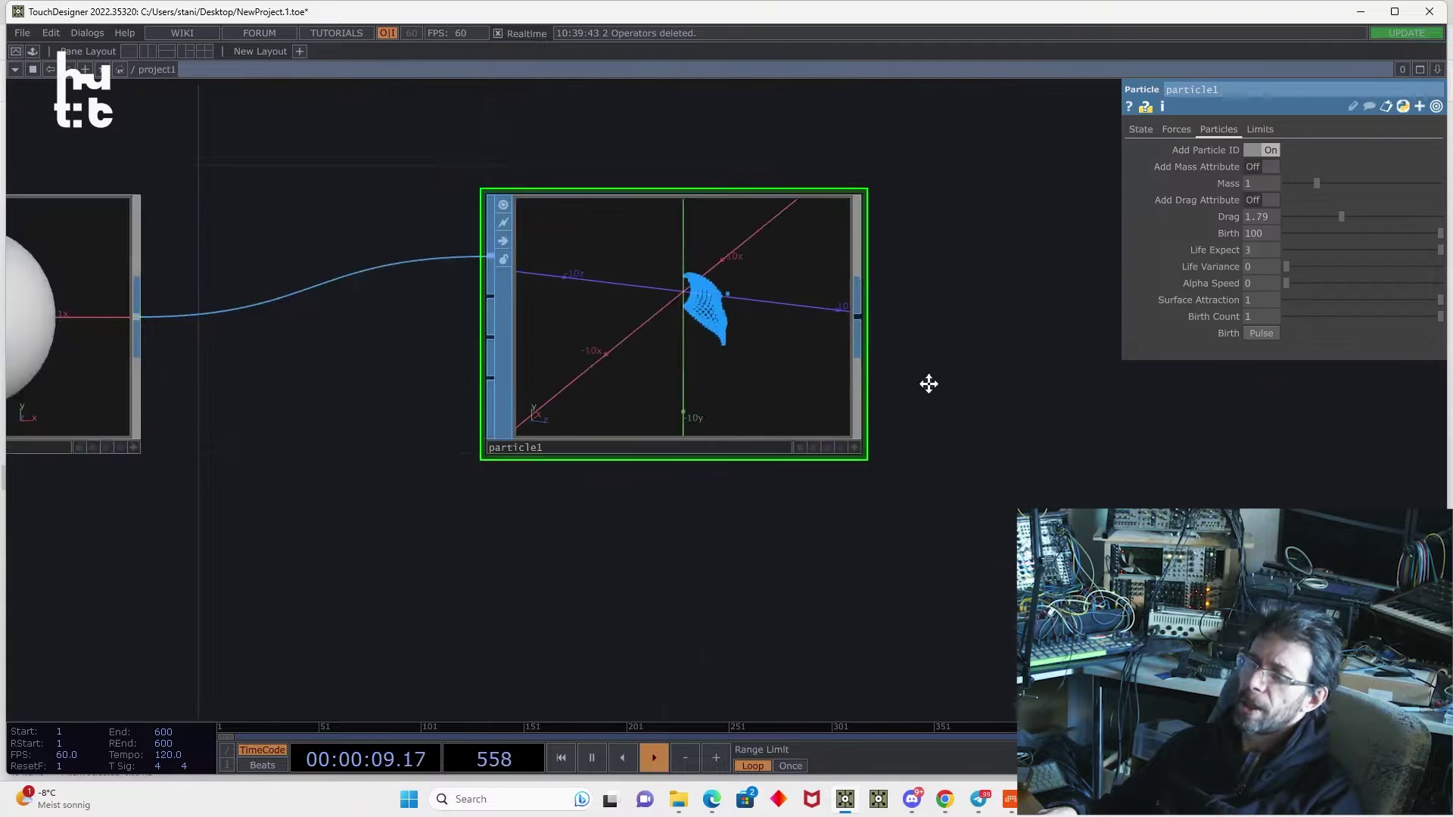
# - Attach a SOP to DAT (sopto1) to particle1's output and frame its attribute table
pyautogui.moveTo(878, 389); pyautogui.dragTo(728, 358)
pyautogui.rightClick(720, 348)
pyautogui.click(683, 159)
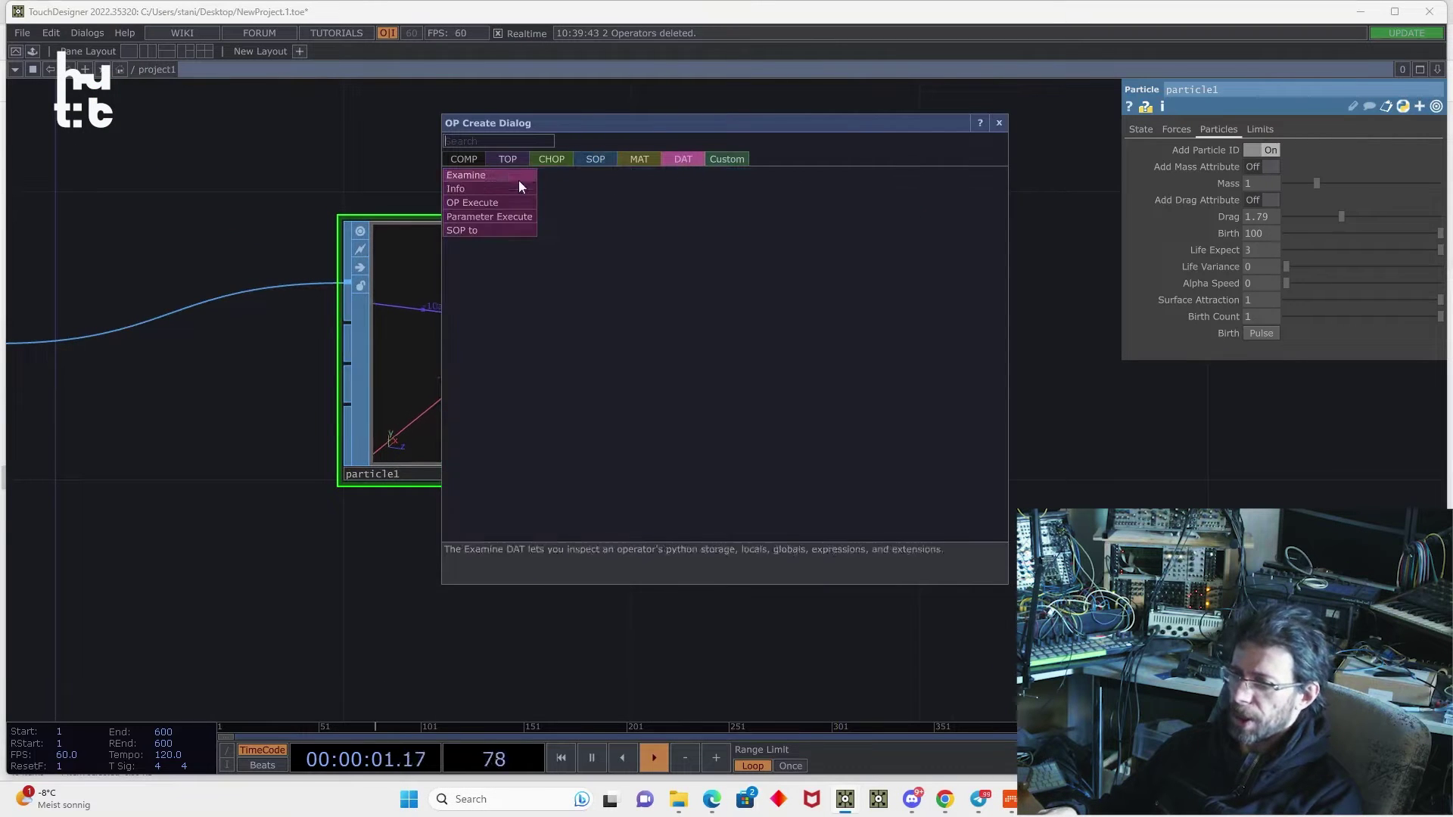
pyautogui.click(484, 227)
pyautogui.click(1006, 342)
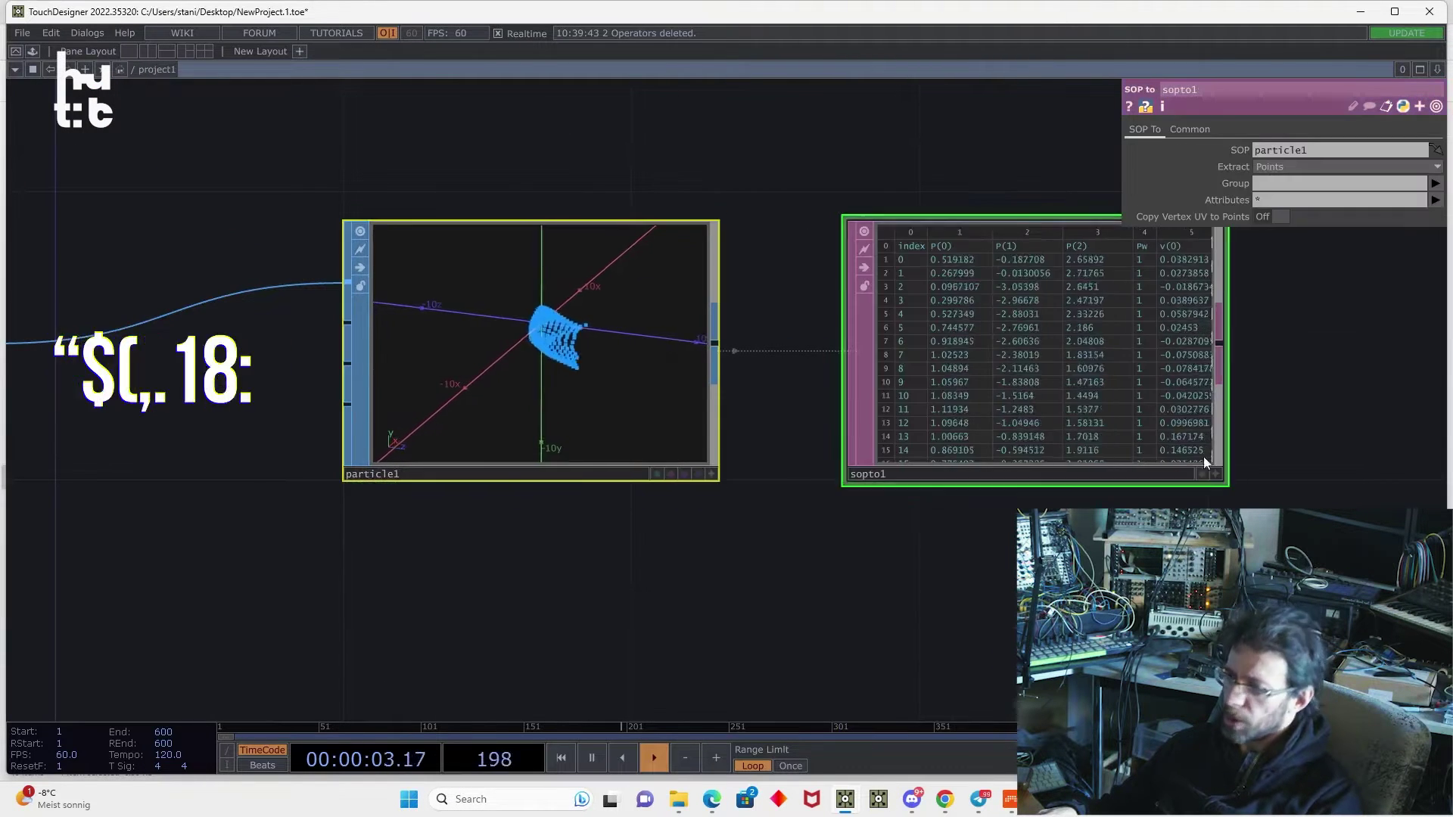
pyautogui.scroll(3, 1204, 452)
pyautogui.moveTo(1327, 380); pyautogui.dragTo(1125, 421)
pyautogui.scroll(2, 1086, 301)
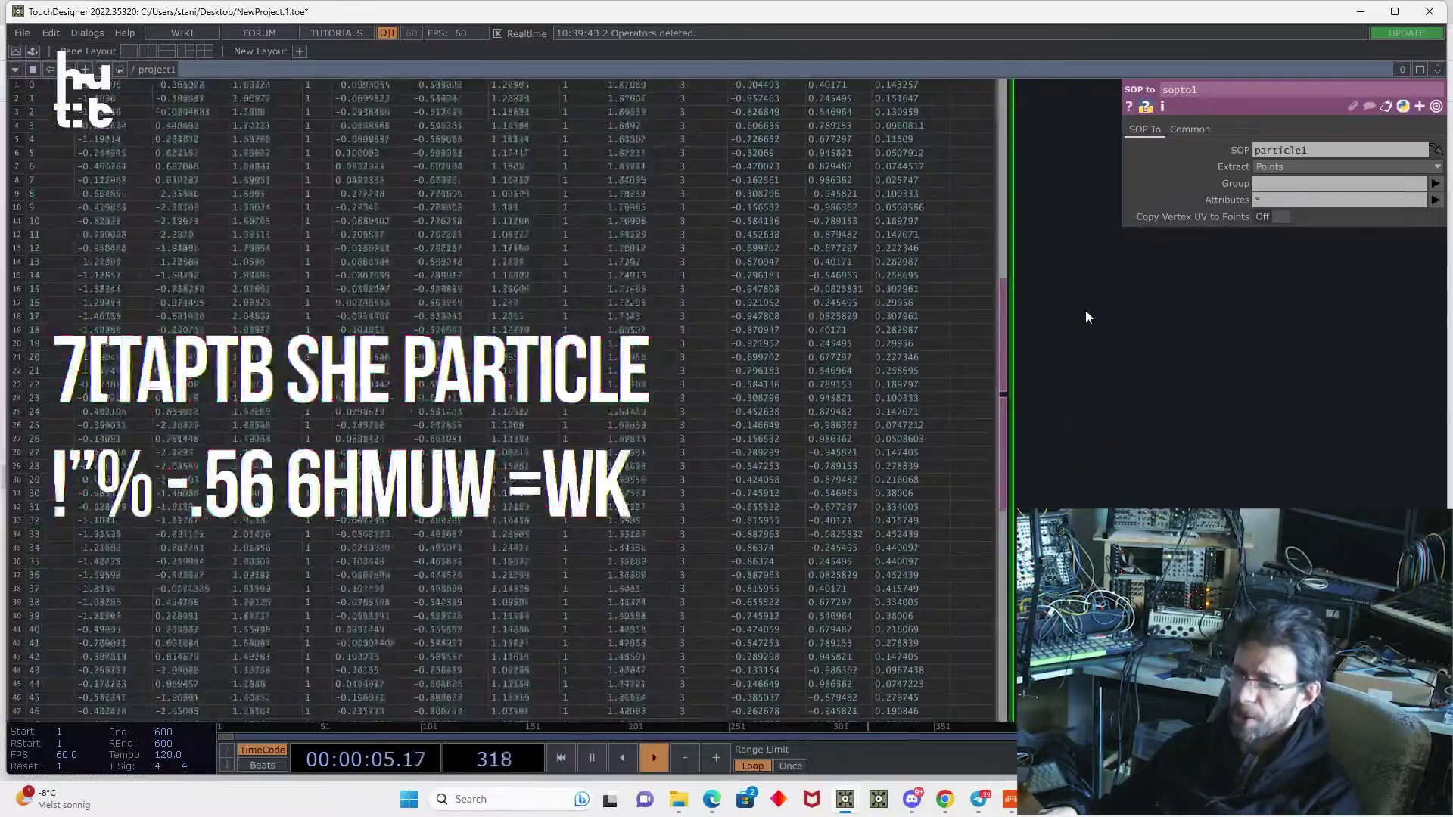
pyautogui.moveTo(1086, 302); pyautogui.dragTo(1128, 460)
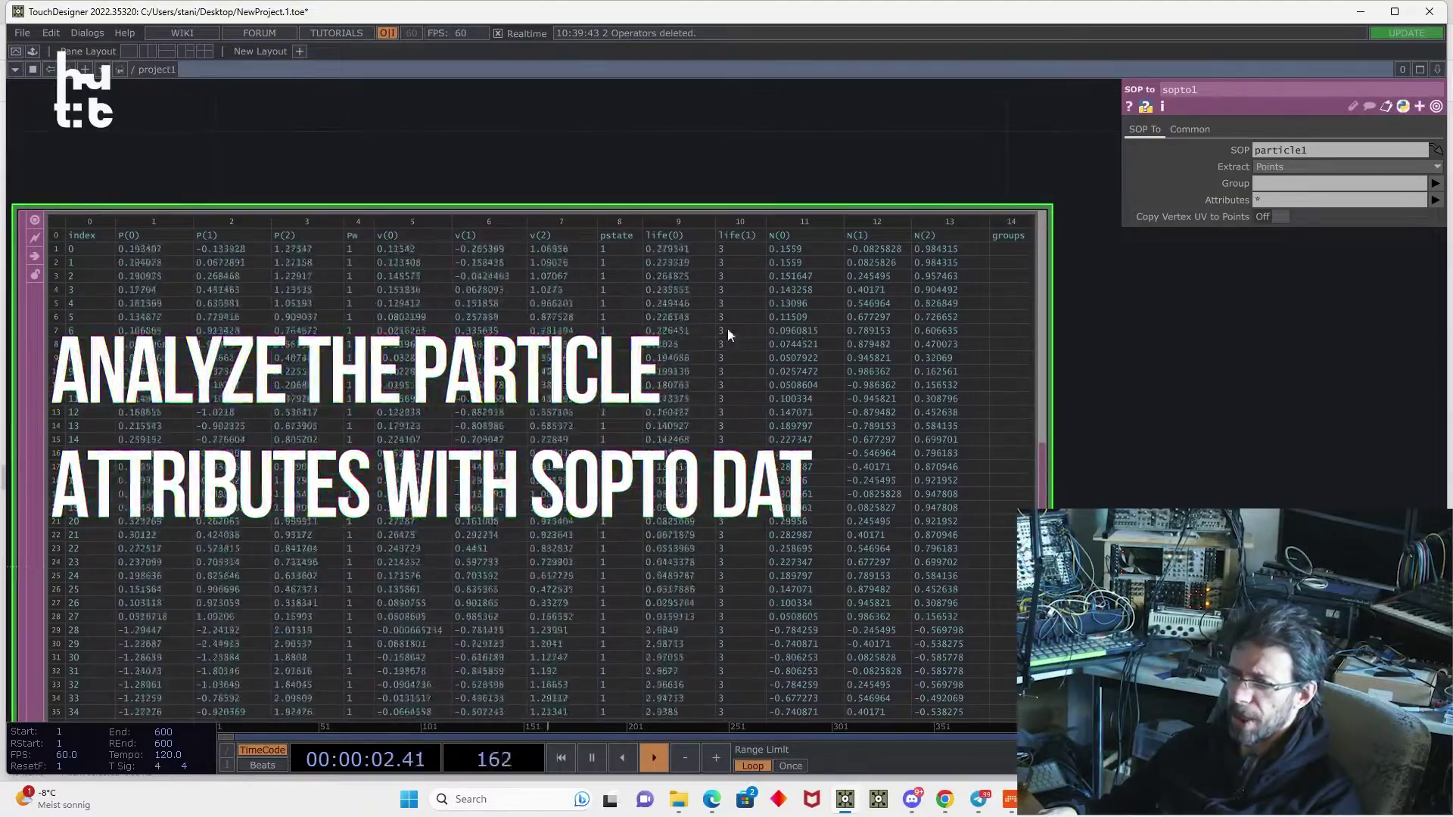
pyautogui.scroll(-5, 870, 205)
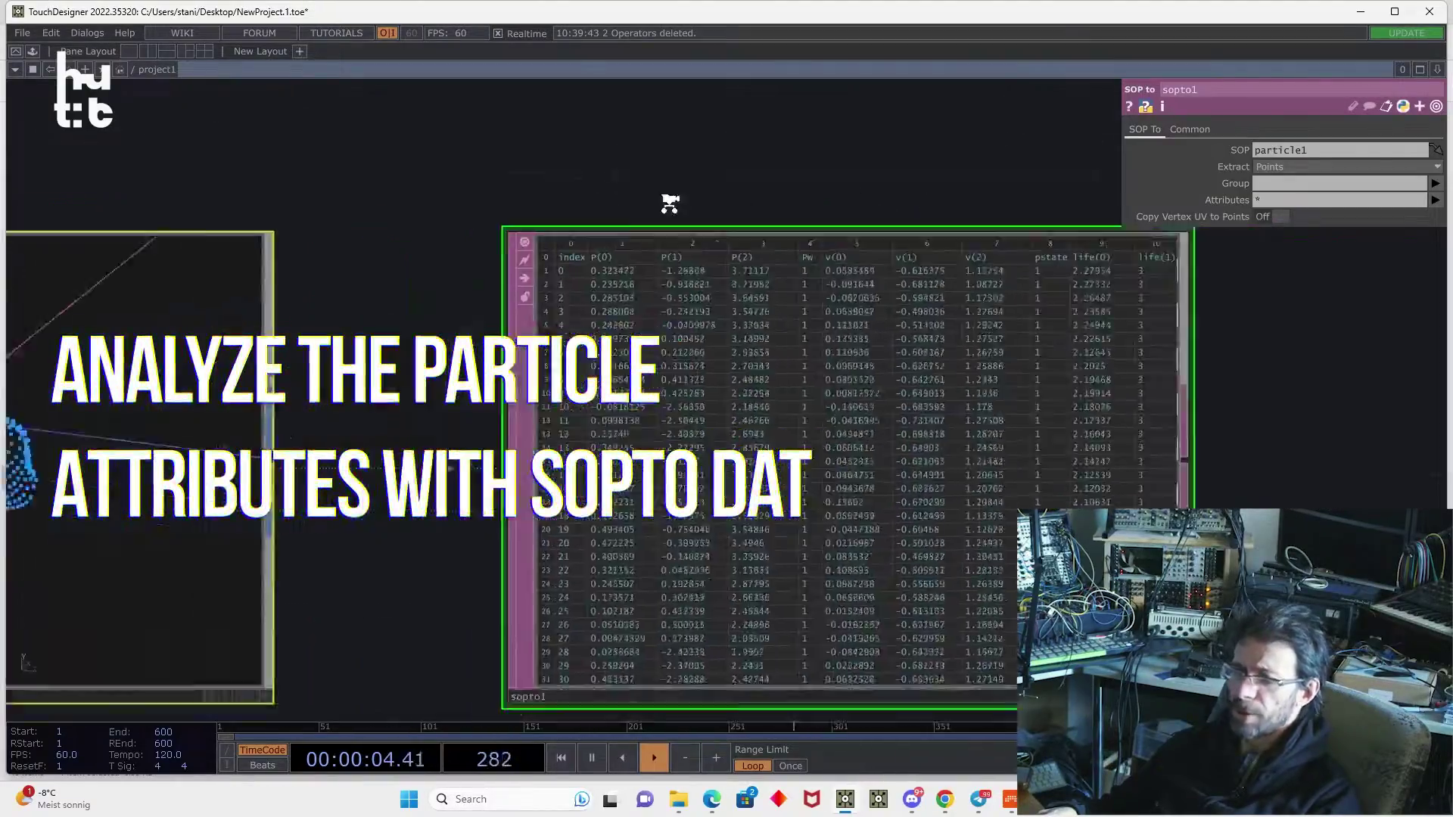
pyautogui.scroll(5, 1029, 371)
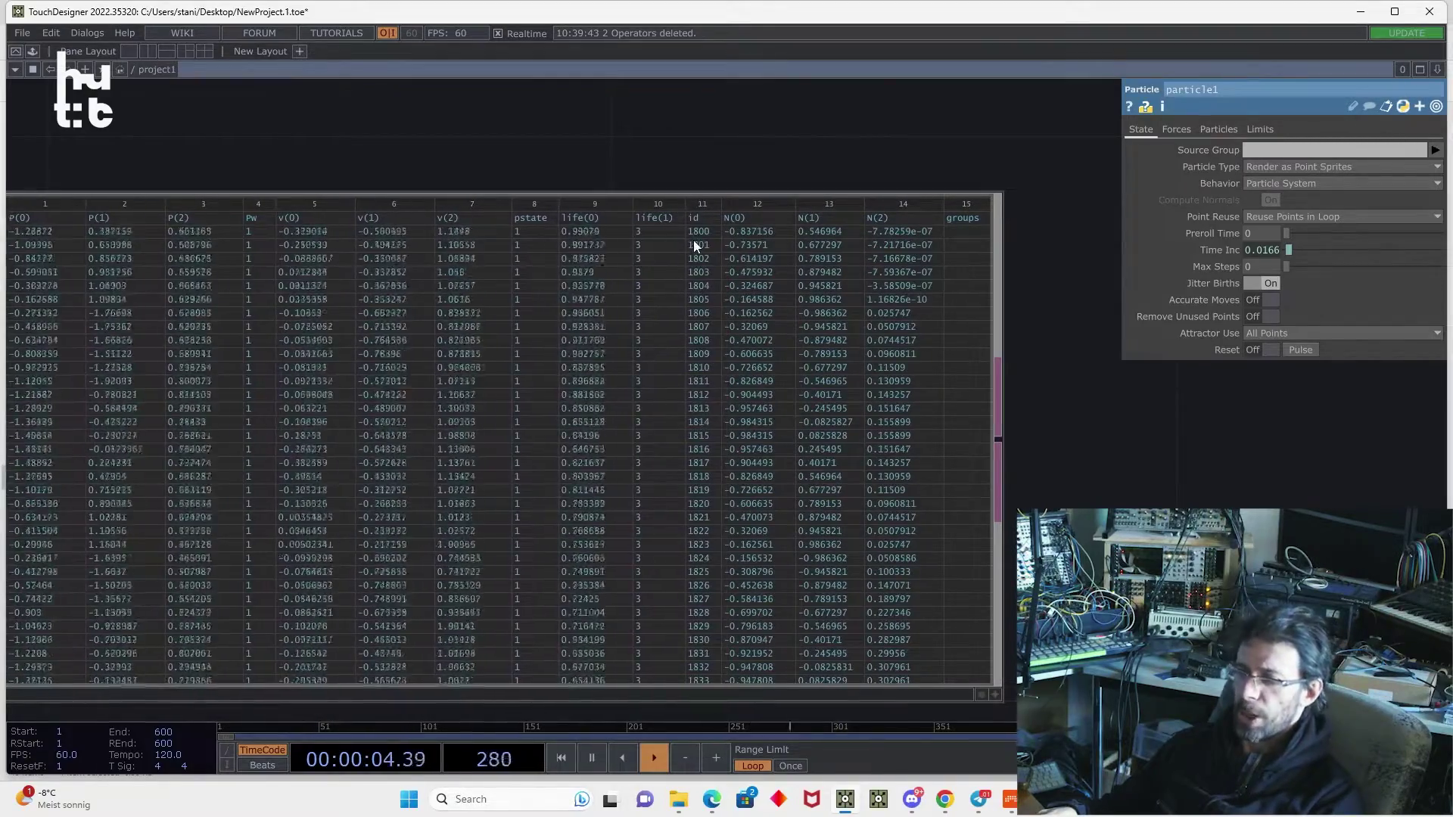
pyautogui.scroll(-5, 667, 558)
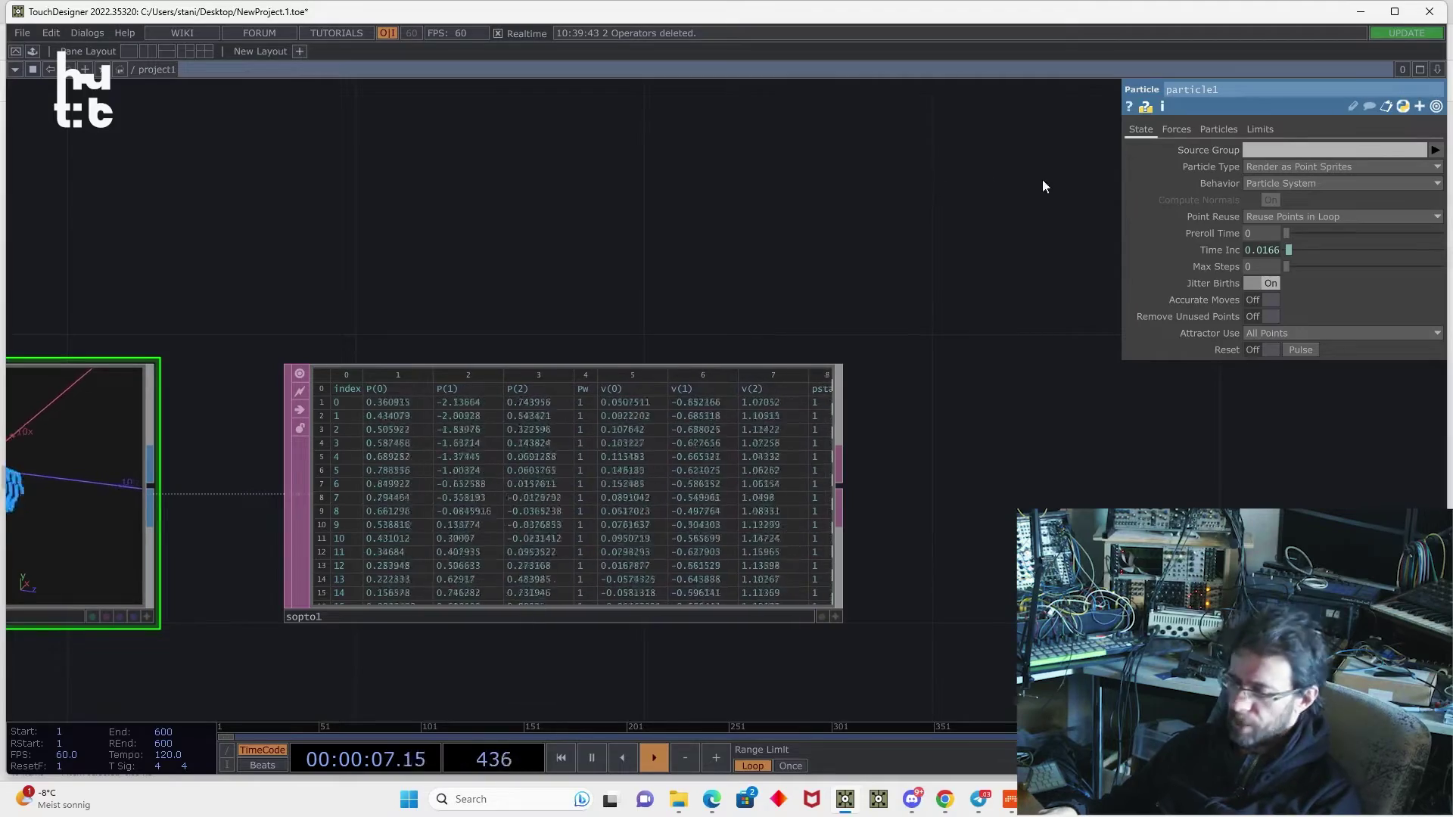
# - Turn on Add Mass and Add Drag Attribute for particle1
pyautogui.click(1204, 129)
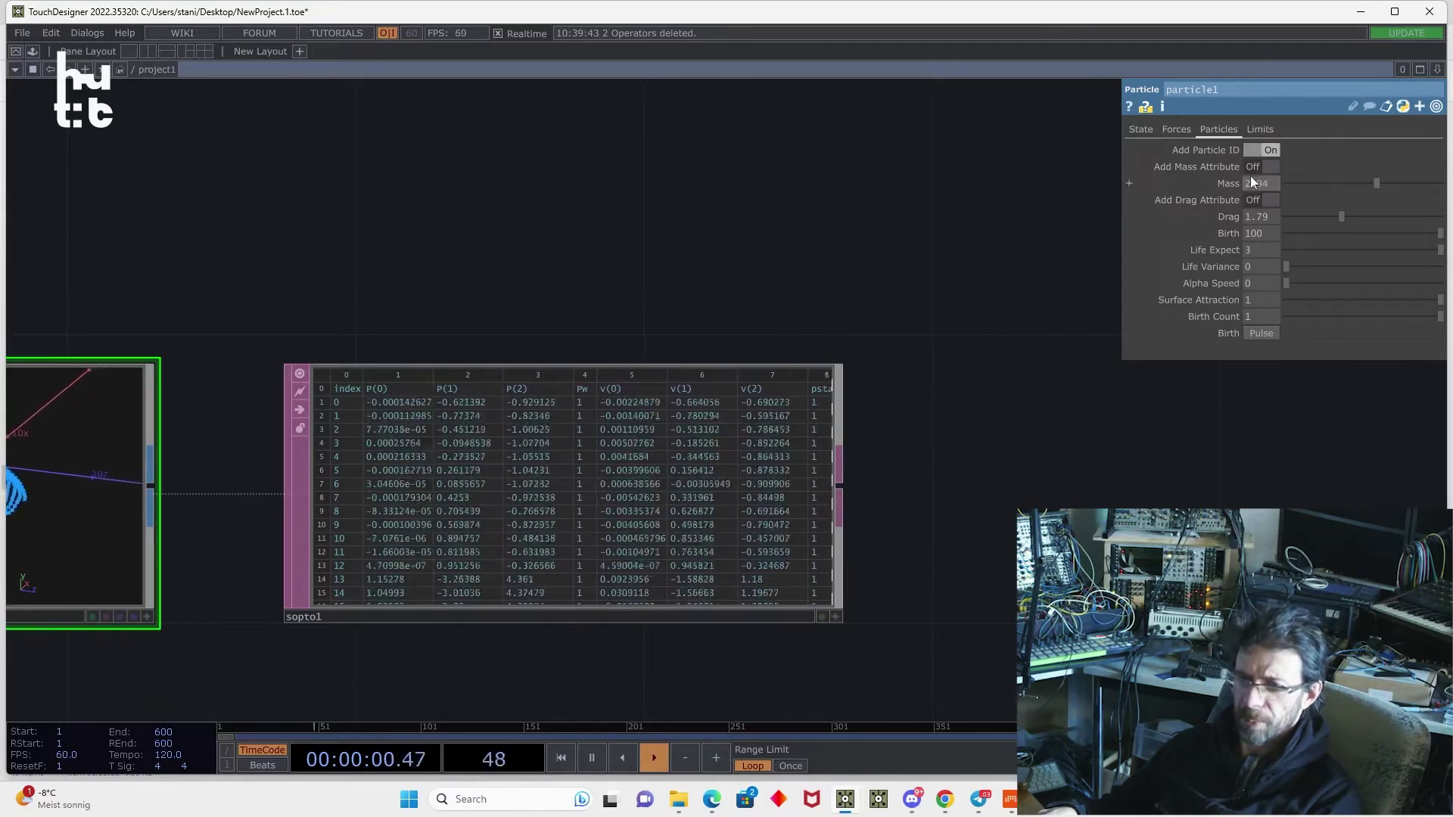
pyautogui.click(1274, 168)
pyautogui.click(1264, 201)
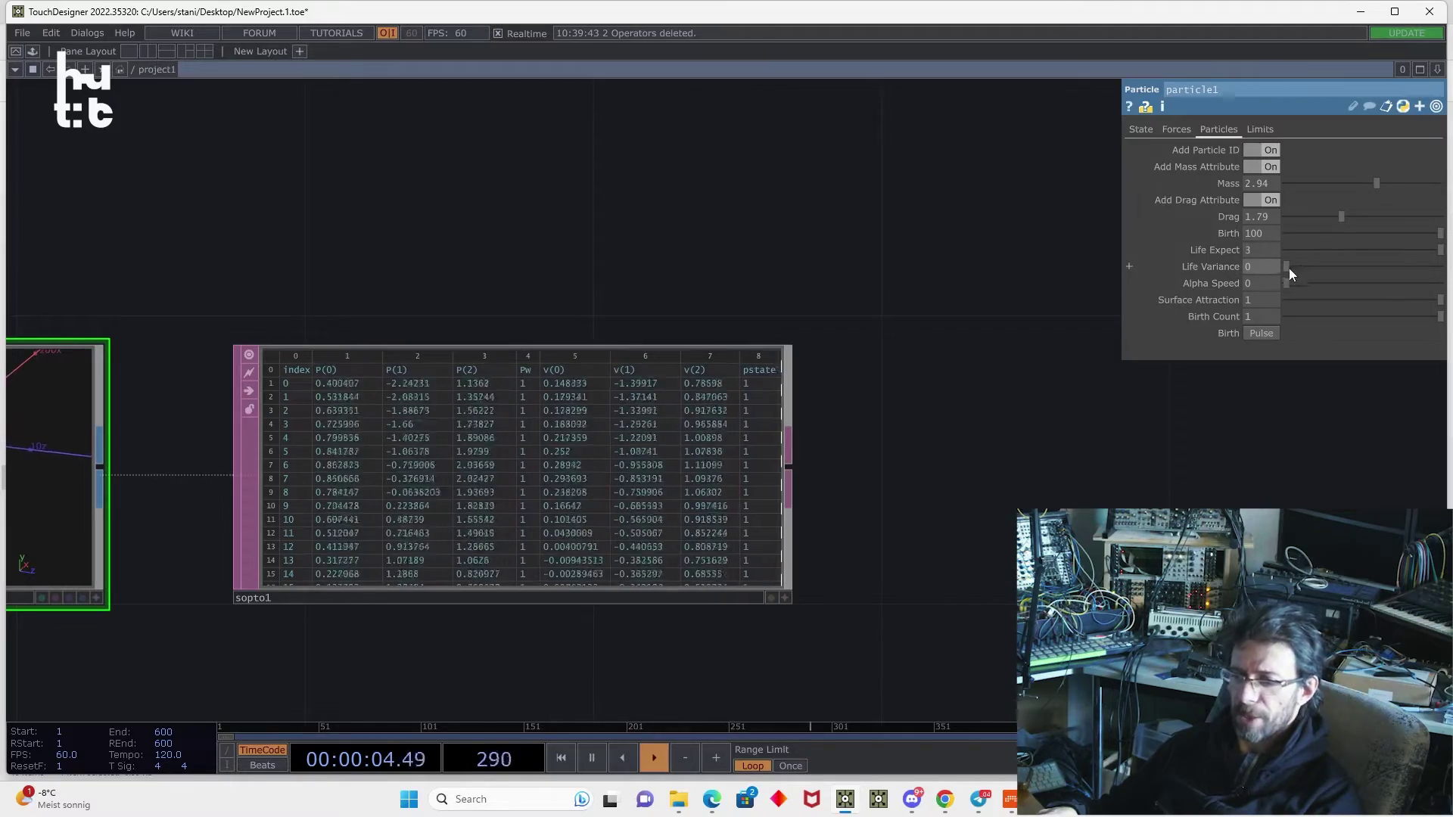
# - Set particle1's Life Variance to 0.5
pyautogui.moveTo(1299, 266); pyautogui.dragTo(1357, 266)
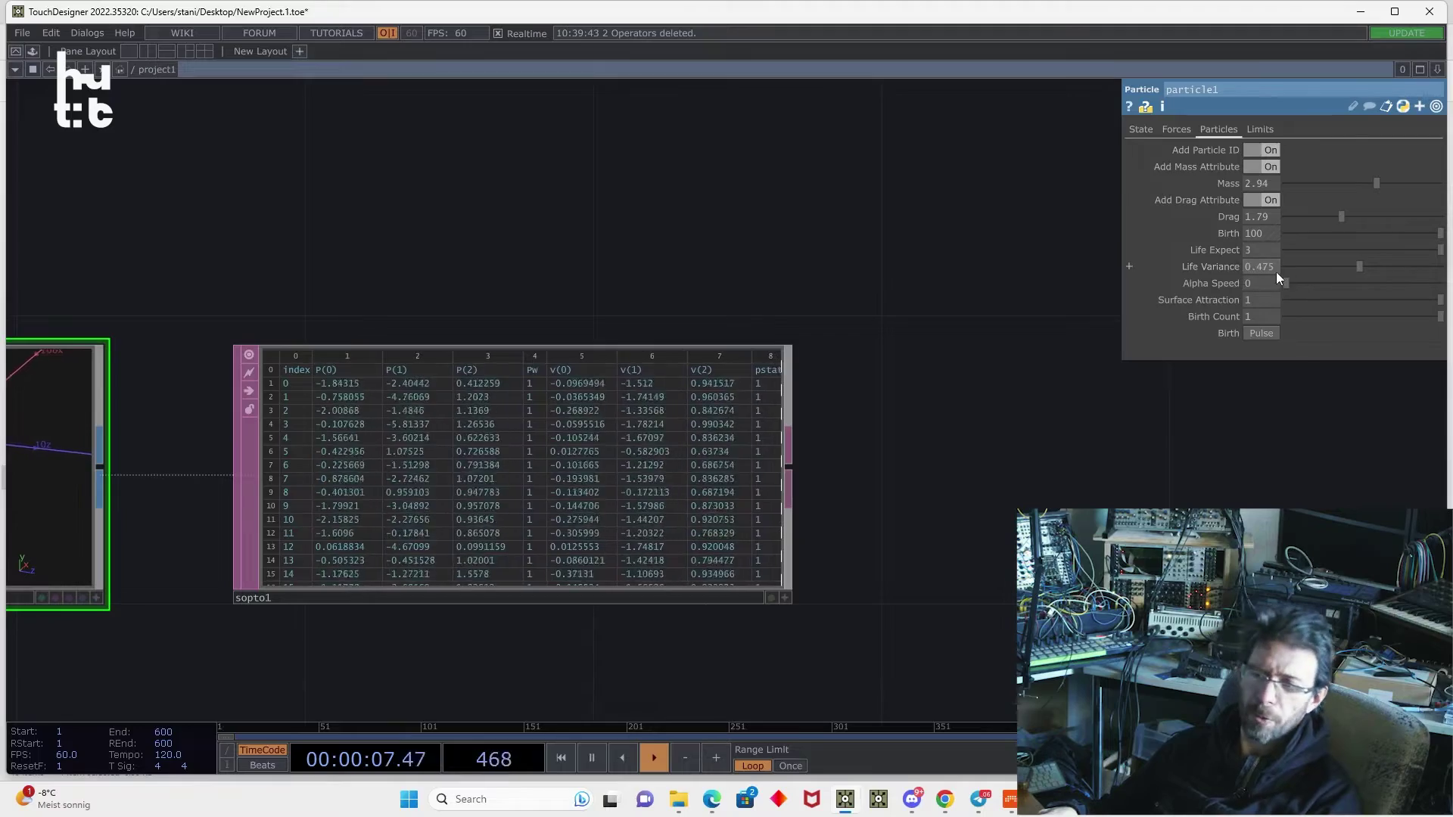
pyautogui.click(1258, 266)
pyautogui.write('0.5')
pyautogui.press('Return')
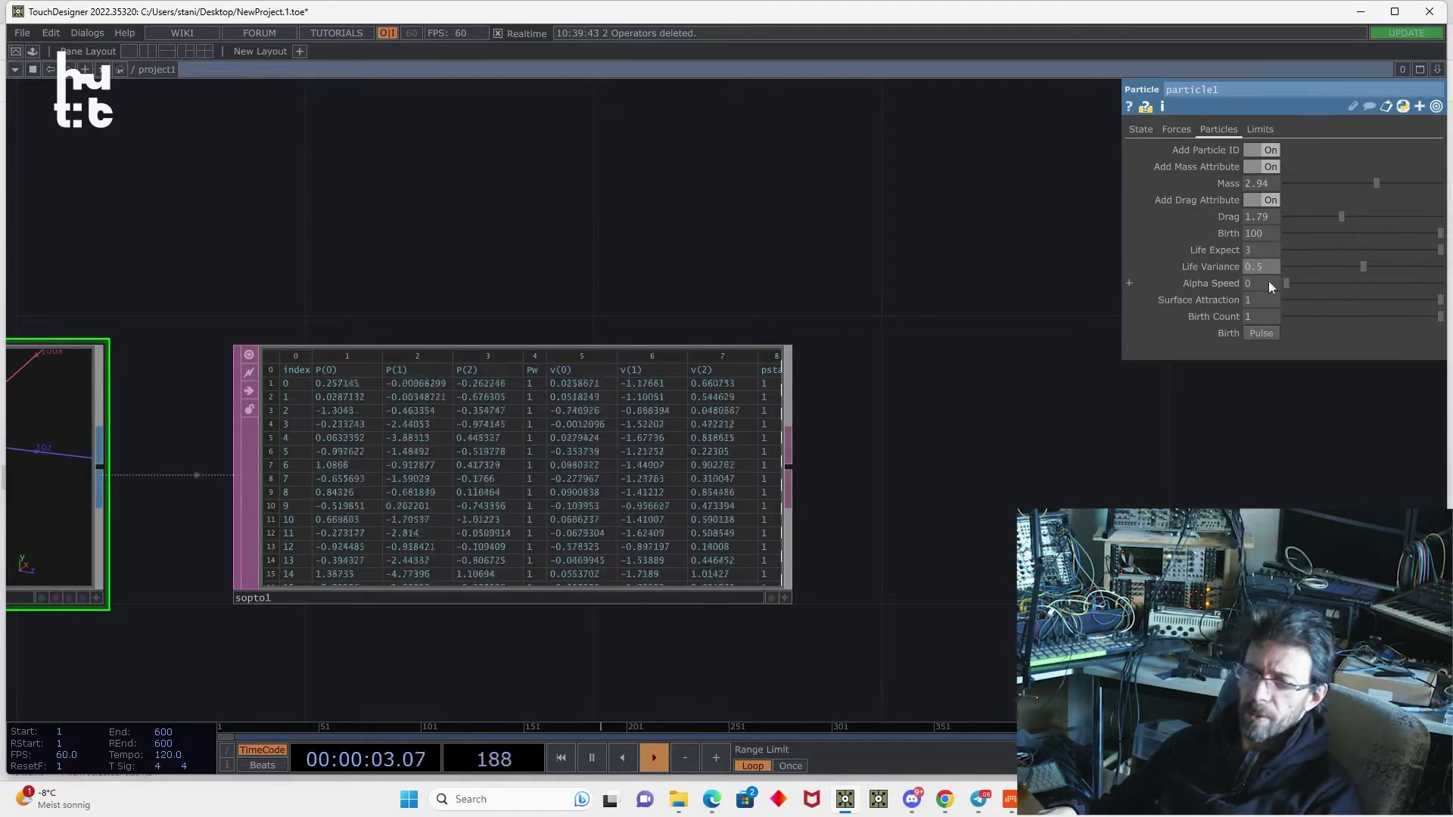
# - Raise particle1's Alpha Speed to 0.642
pyautogui.moveTo(1290, 283); pyautogui.dragTo(1390, 283)
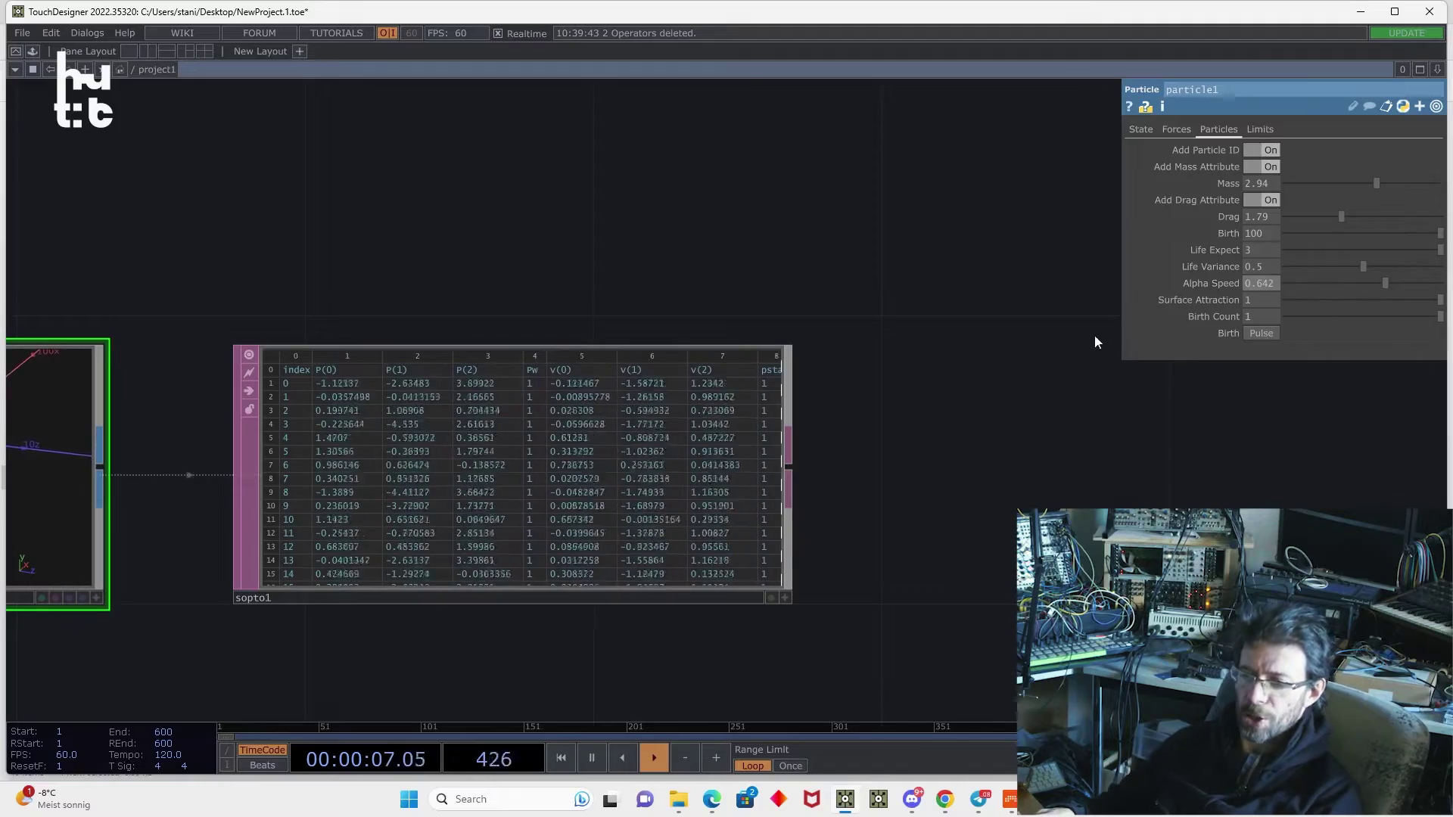
pyautogui.scroll(2, 801, 380)
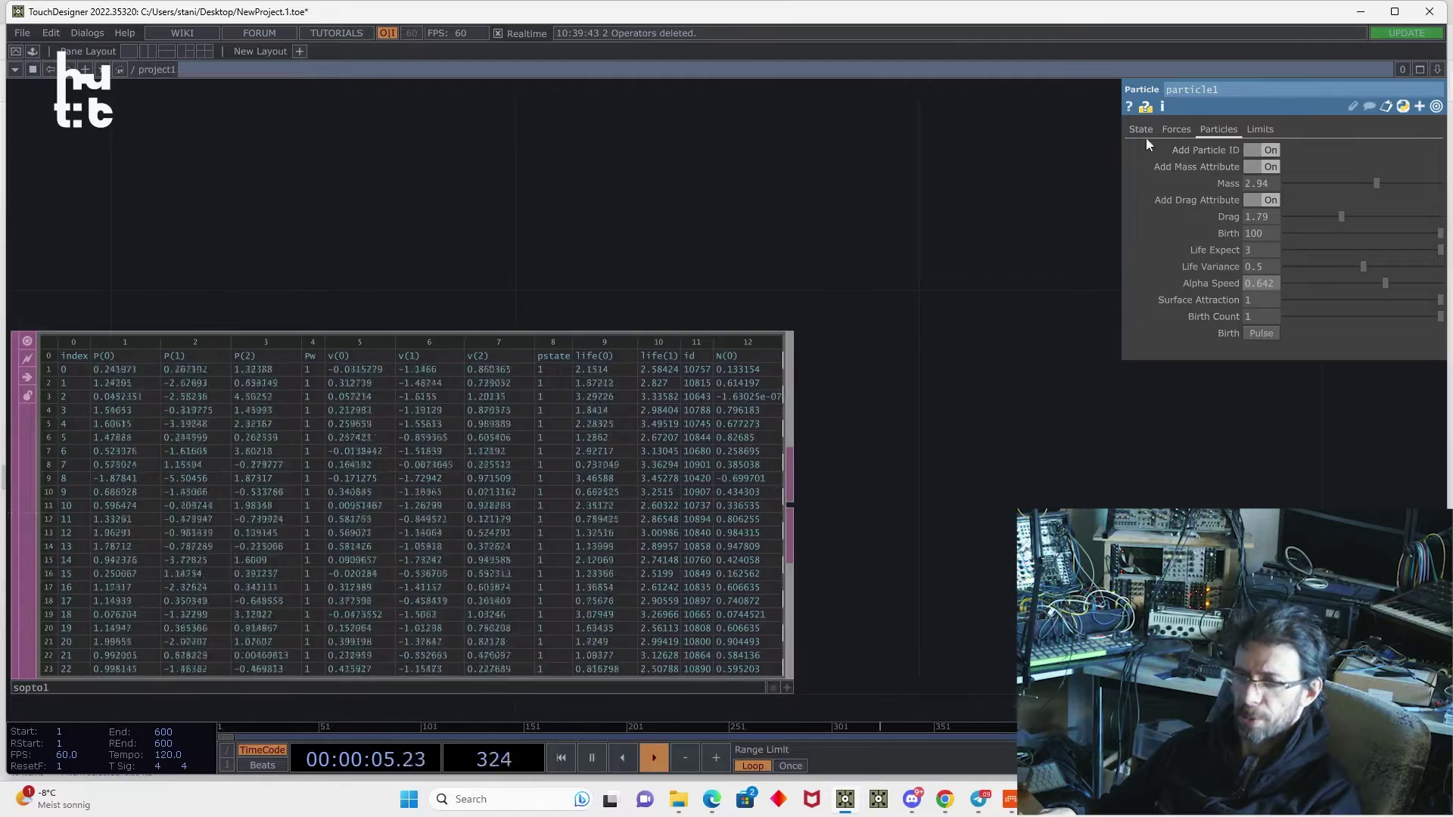
pyautogui.click(1142, 134)
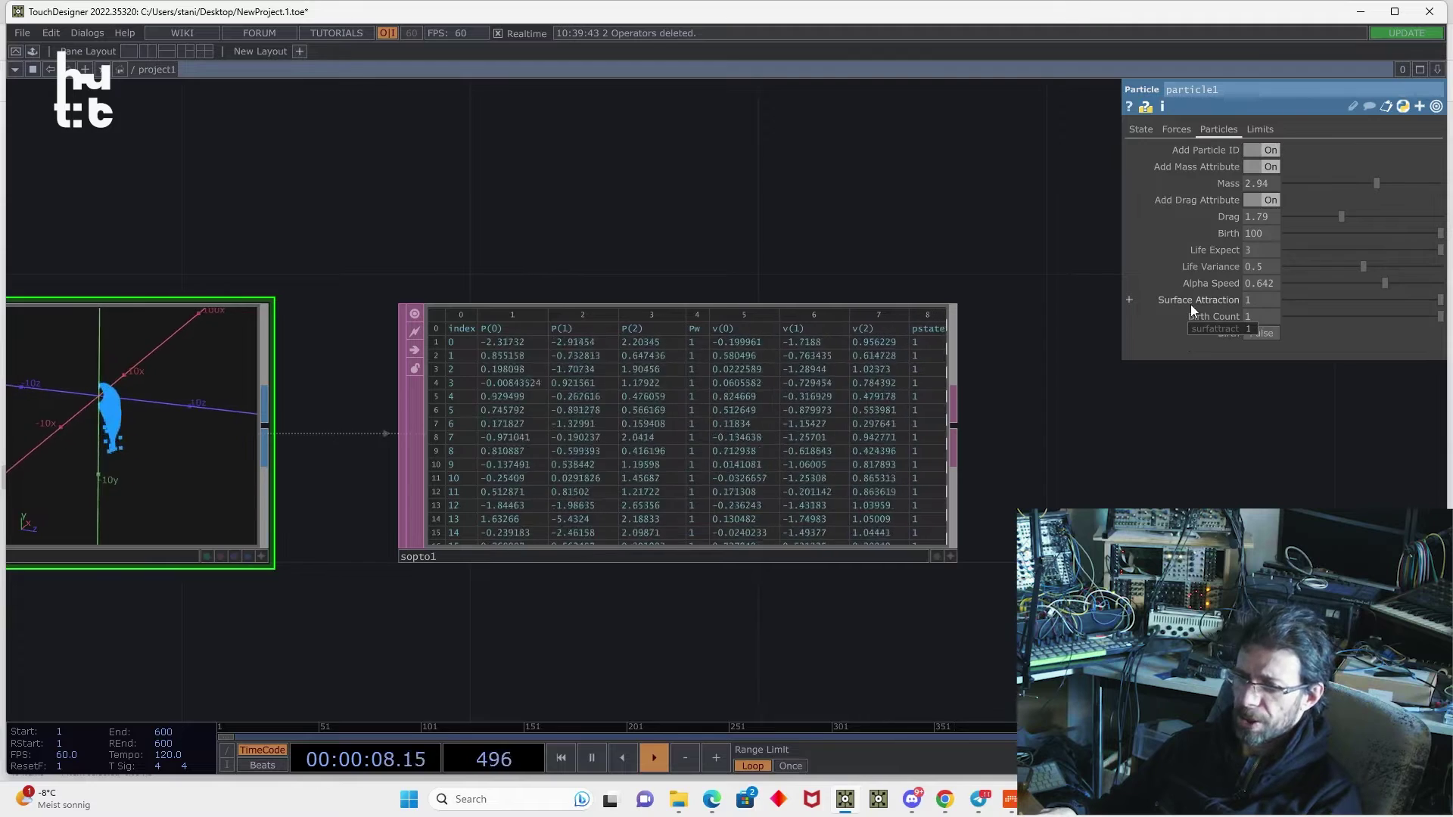
pyautogui.scroll(-3, 997, 461)
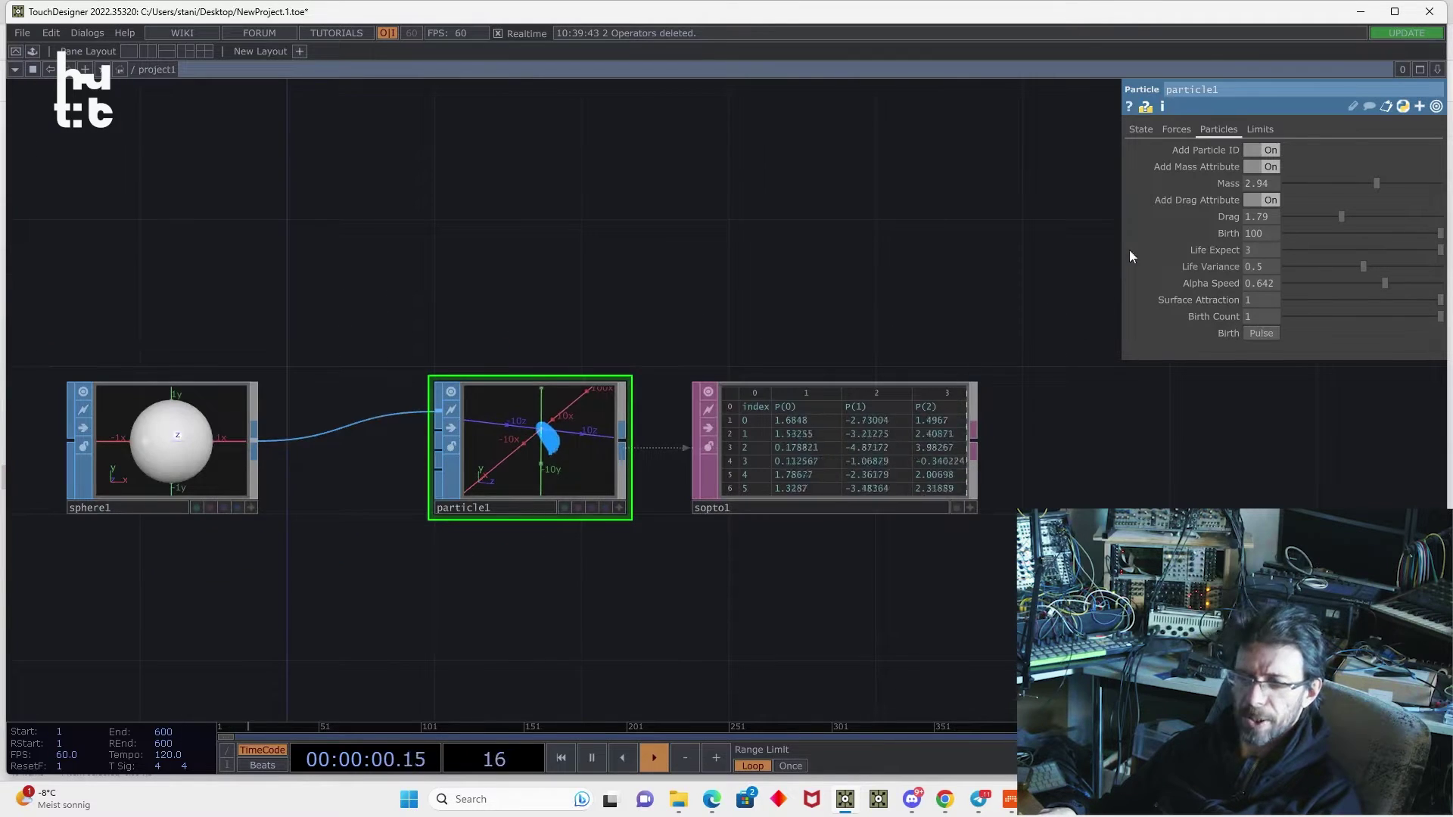
# - Set the lower limit plane Y to -2 on particle1's Limits page
pyautogui.click(1259, 130)
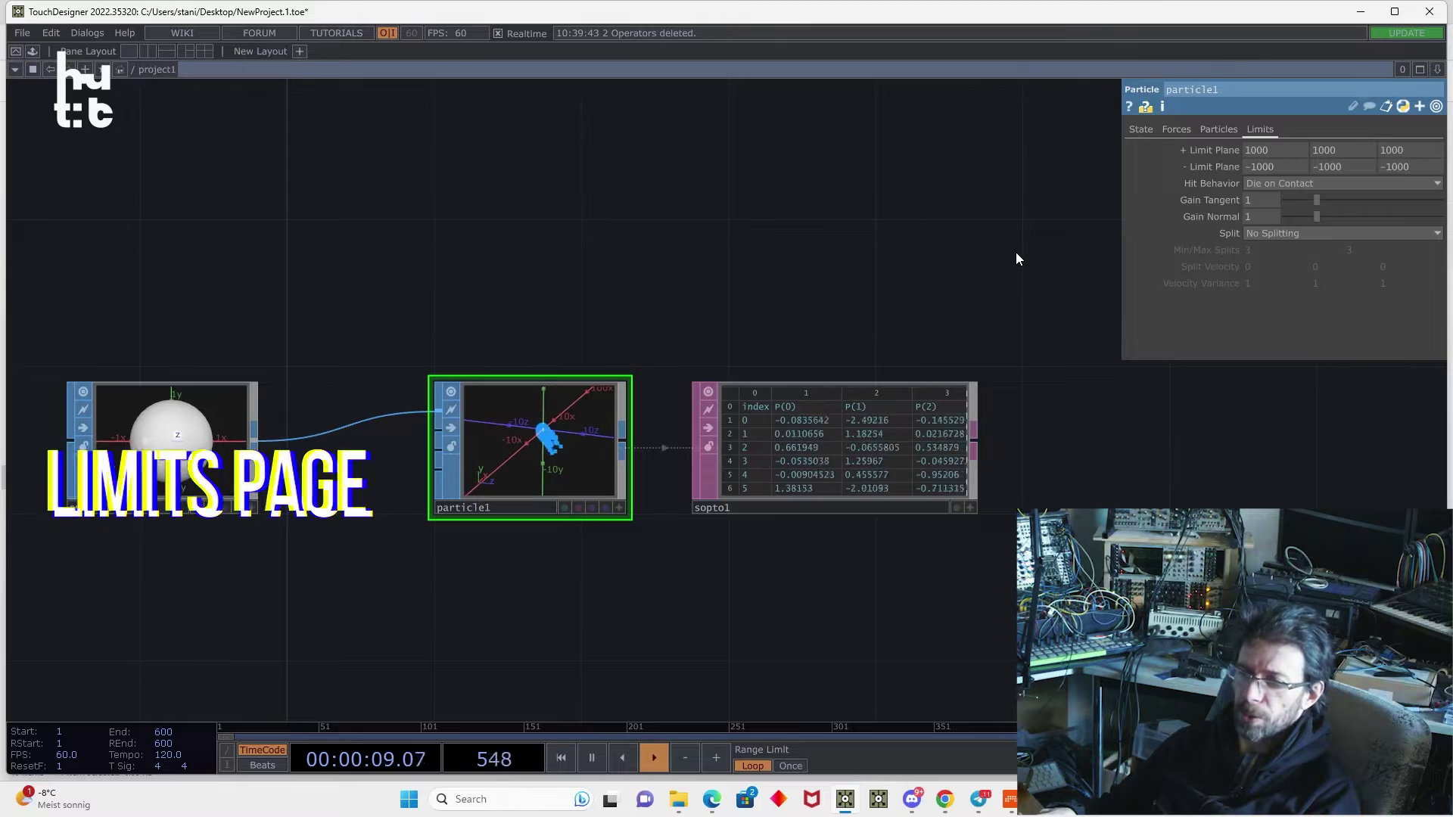
pyautogui.moveTo(832, 295); pyautogui.dragTo(923, 268)
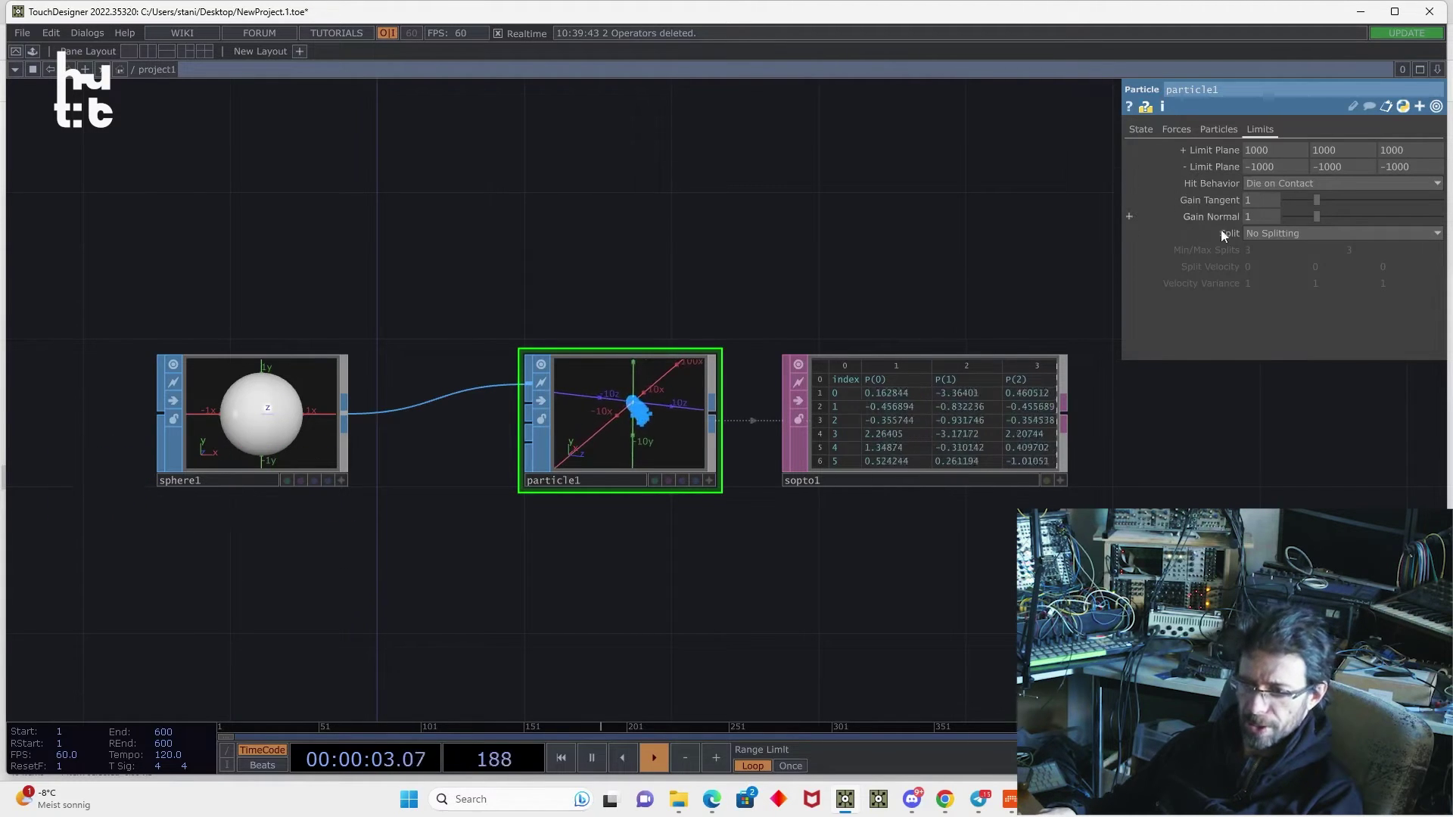
pyautogui.scroll(5, 677, 470)
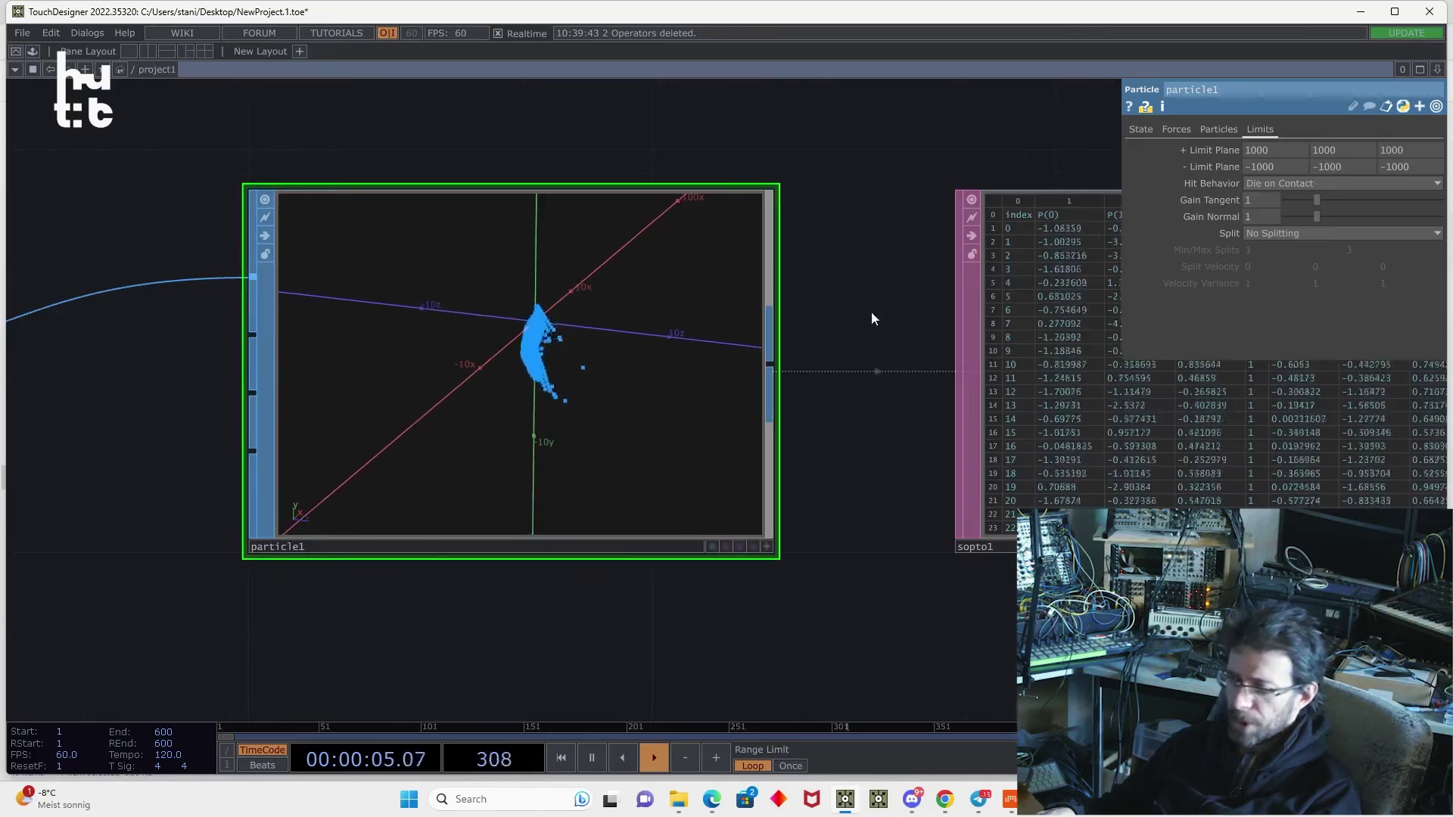
pyautogui.click(1322, 171)
pyautogui.write('-1')
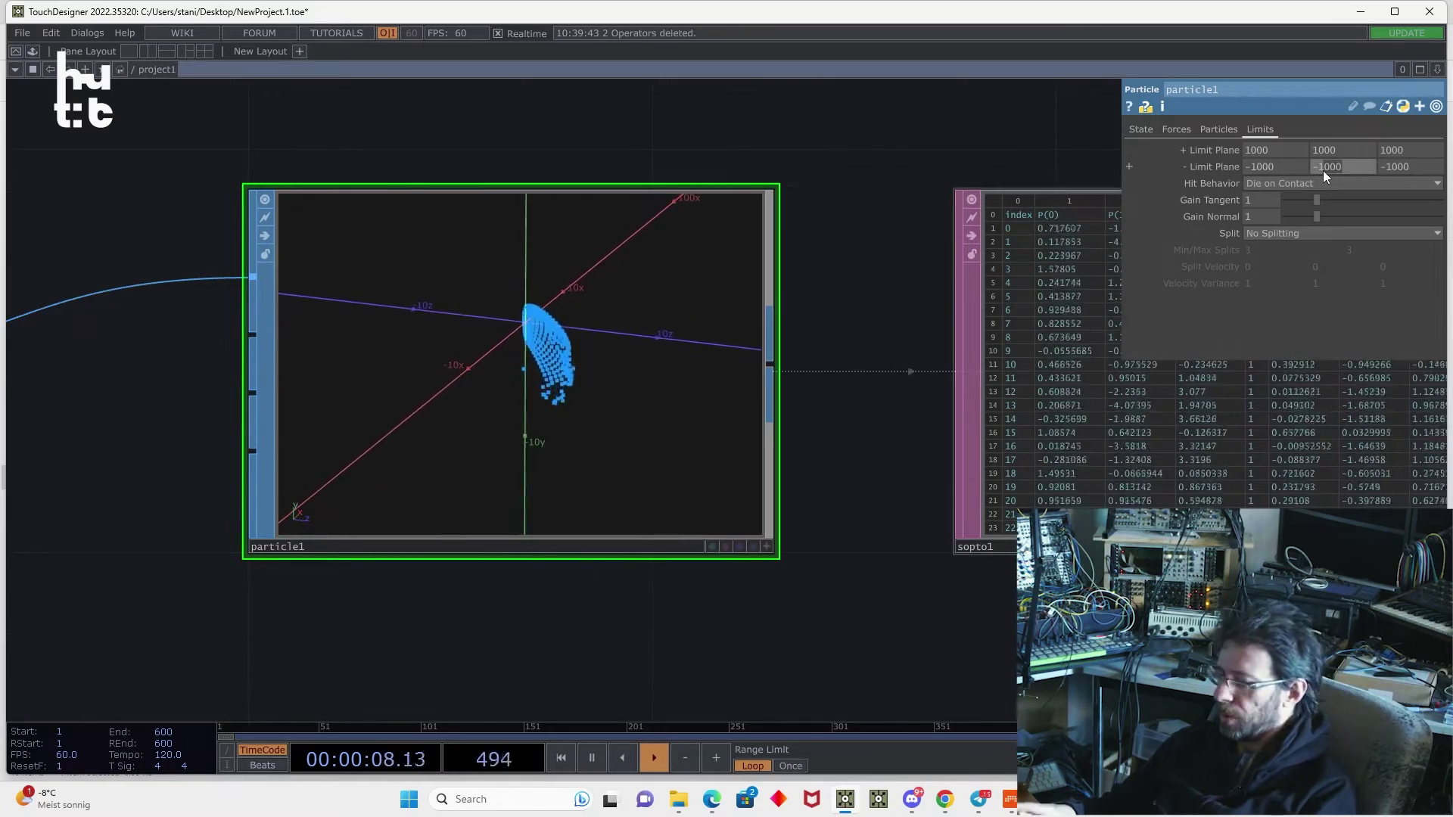
pyautogui.press('BackSpace')
pyautogui.write('2')
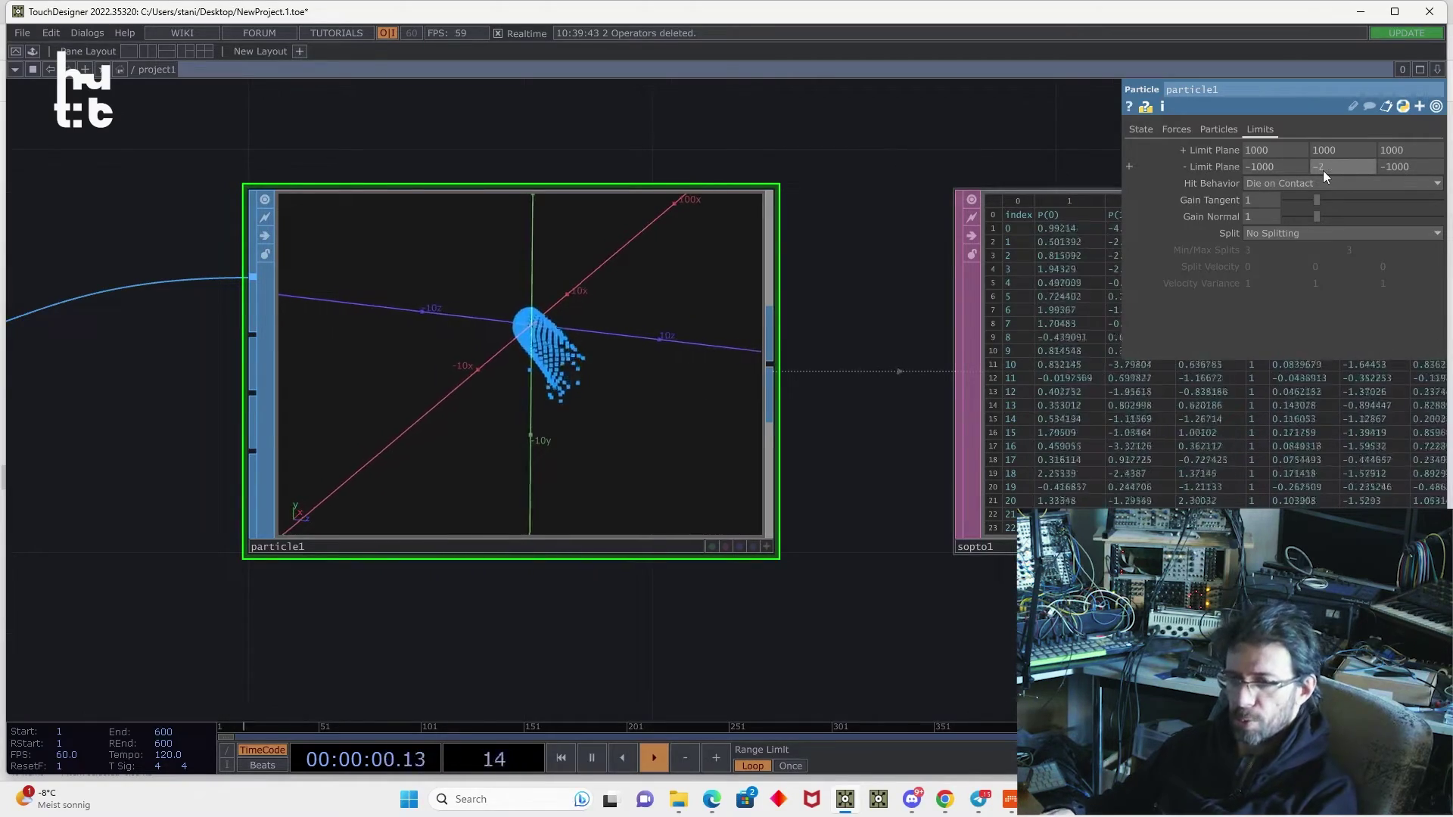
pyautogui.scroll(3, 616, 318)
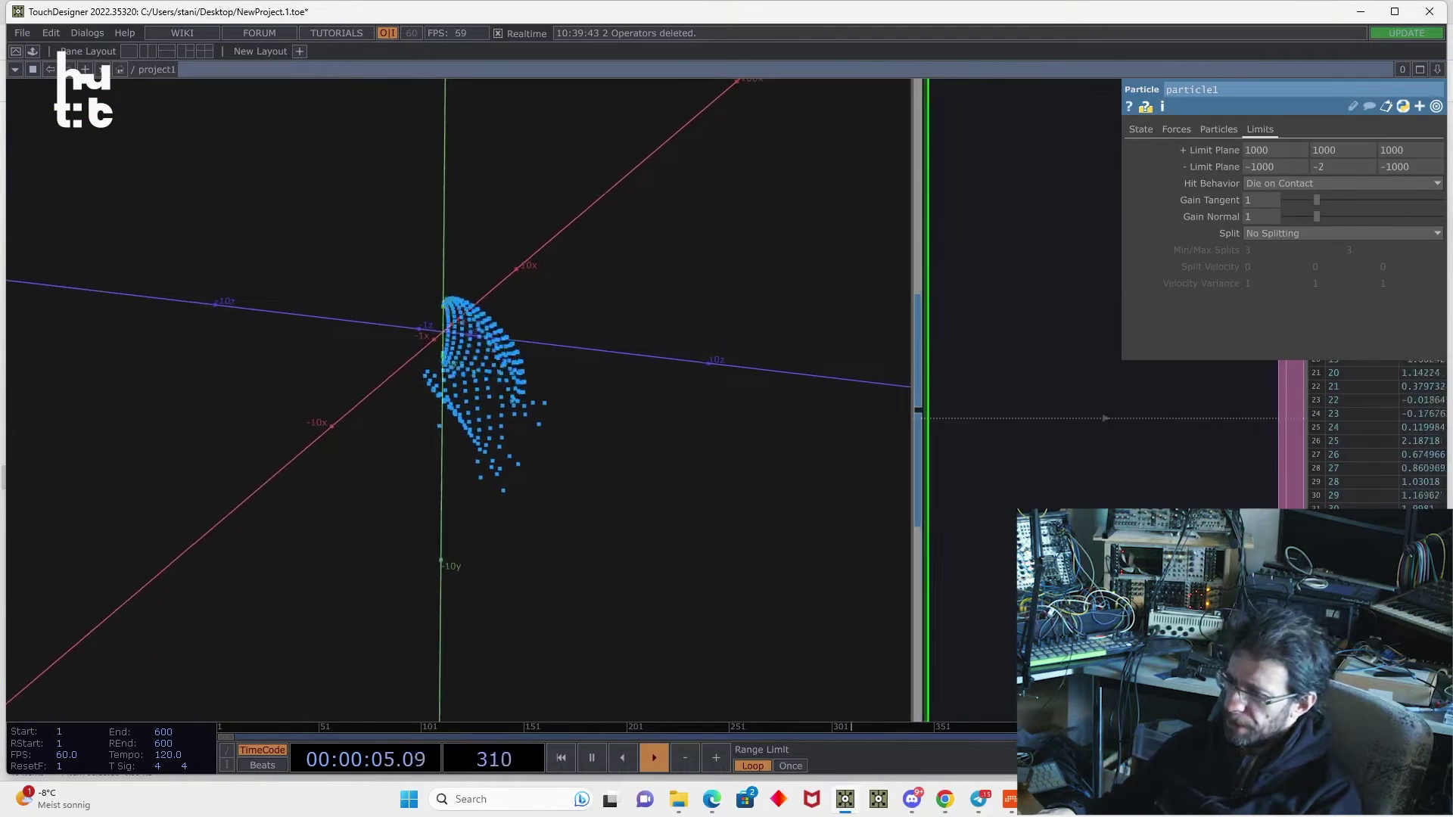
pyautogui.moveTo(638, 421); pyautogui.dragTo(607, 460)
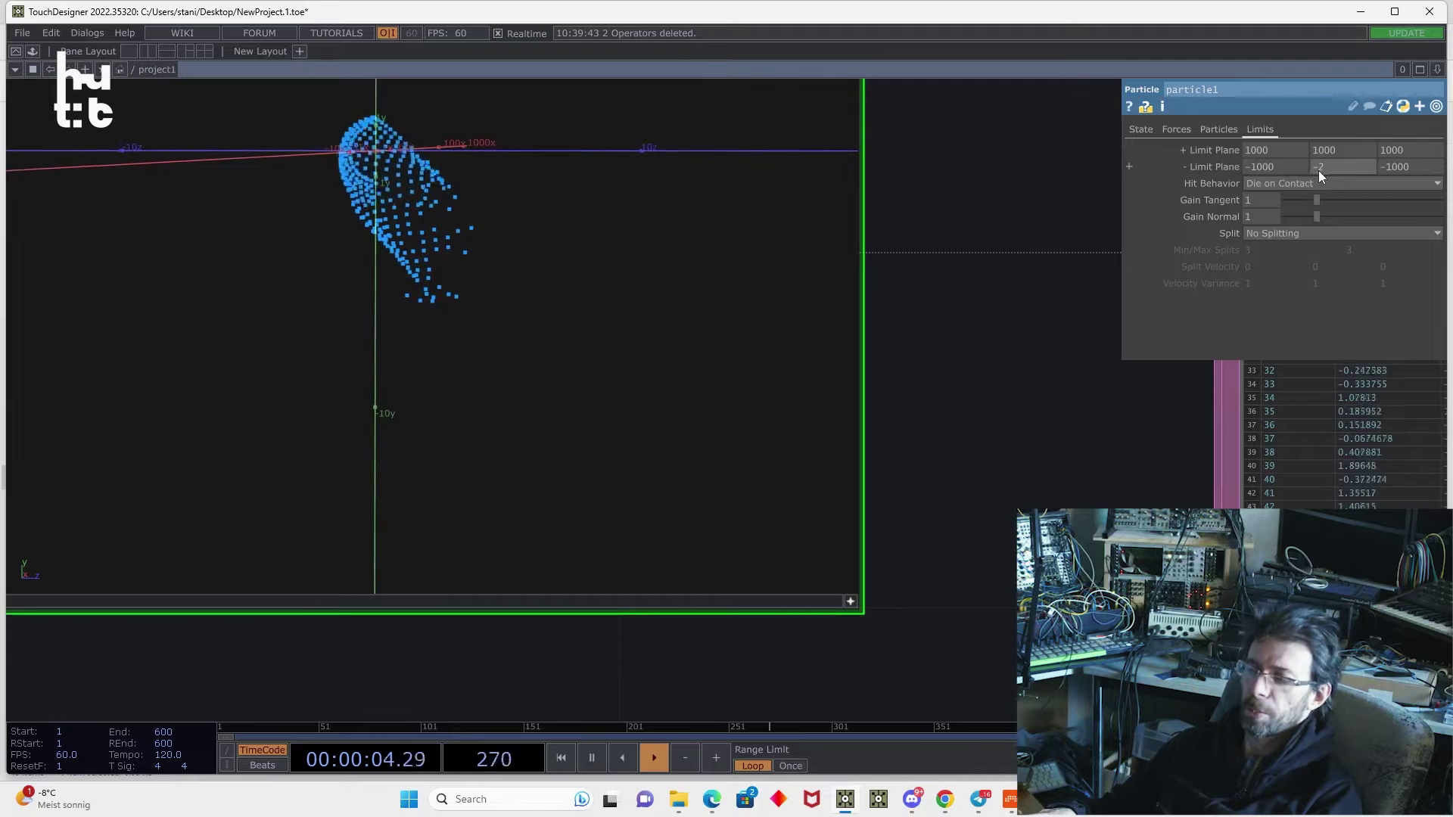
# - Set Hit Behavior to Die on Contact and Split on Contact with Min Splits 1 (1–3 splits)
pyautogui.click(1138, 129)
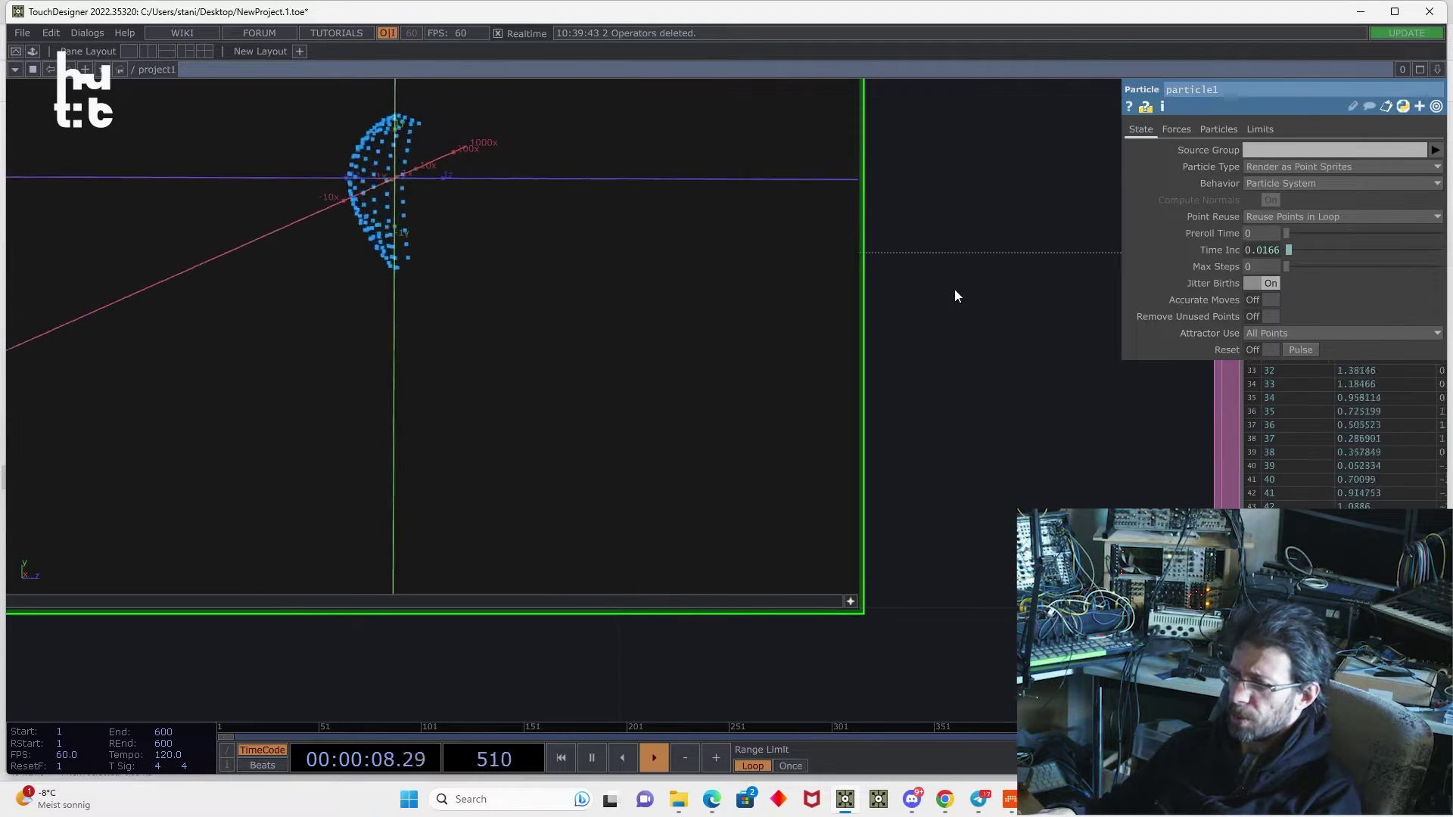
pyautogui.click(1262, 129)
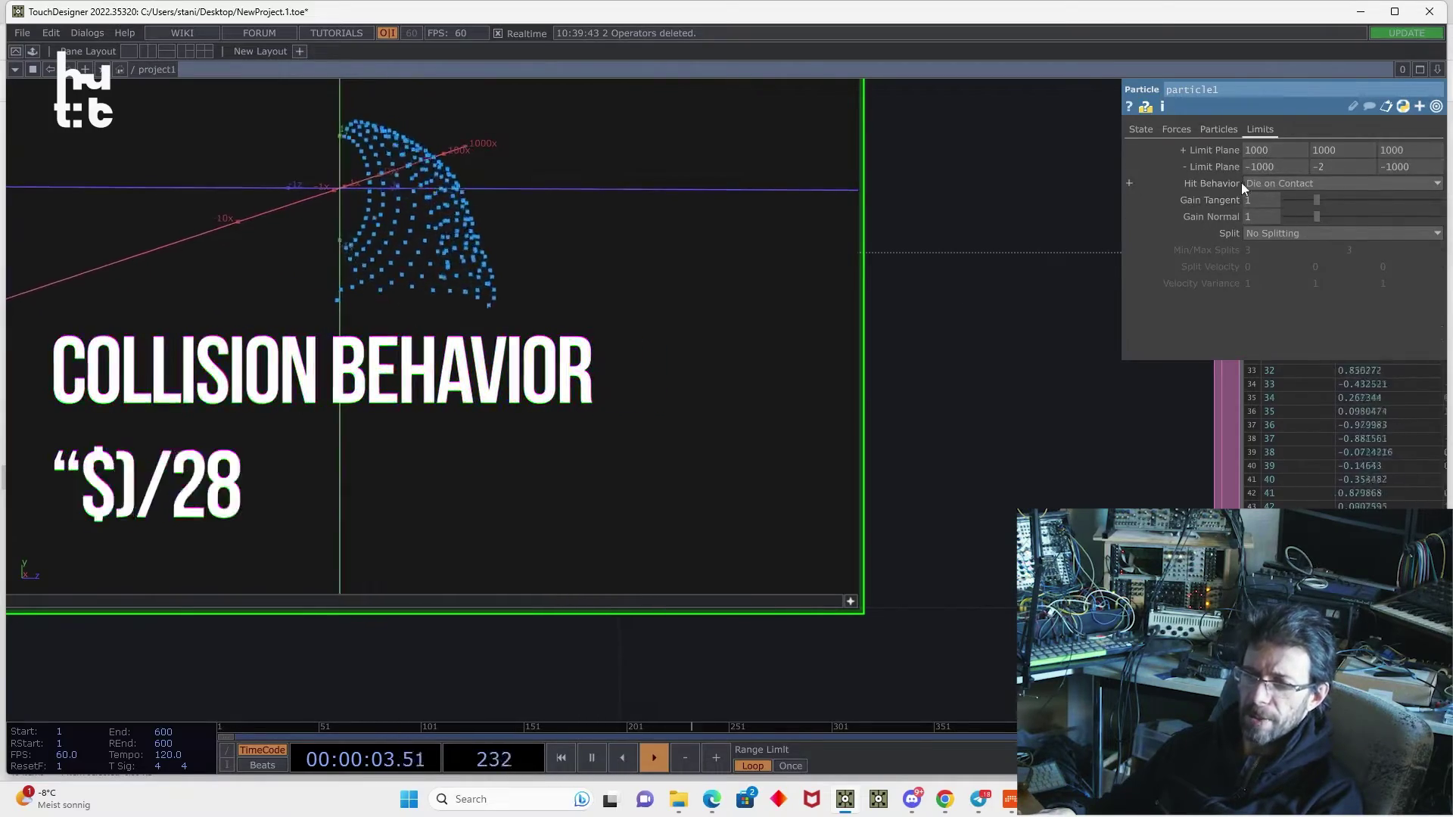
pyautogui.click(1283, 181)
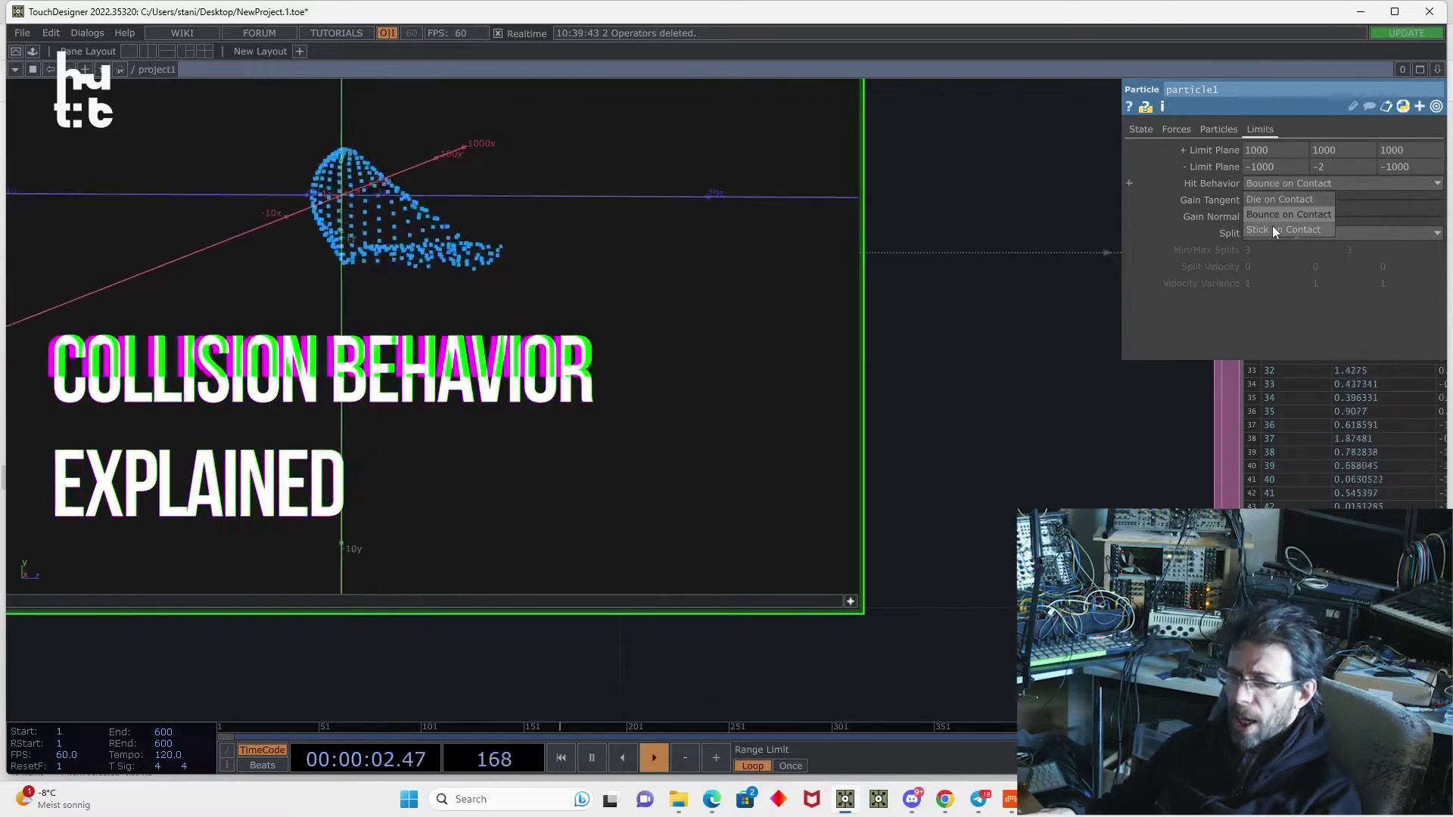
pyautogui.click(1273, 228)
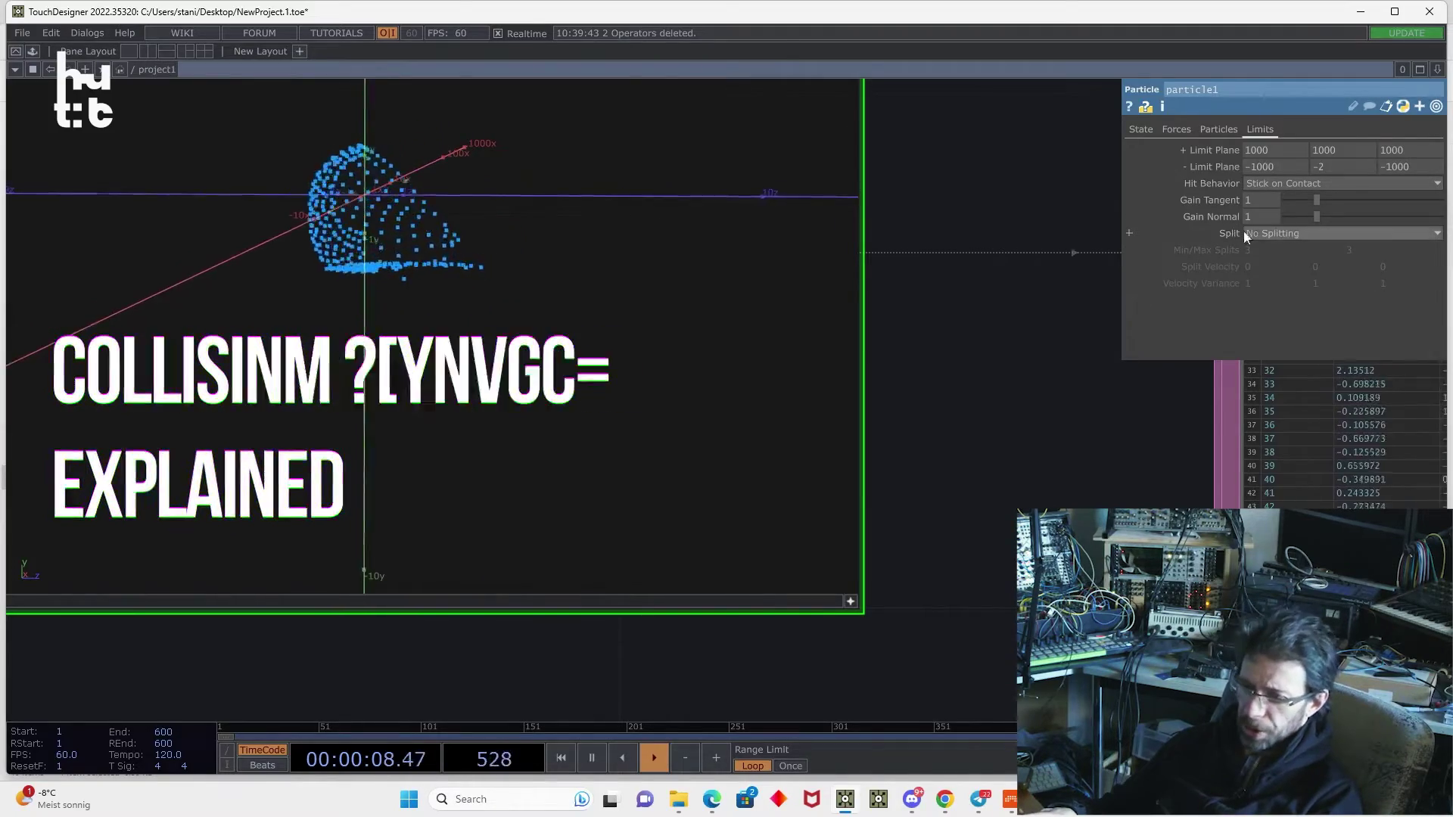
pyautogui.click(1268, 238)
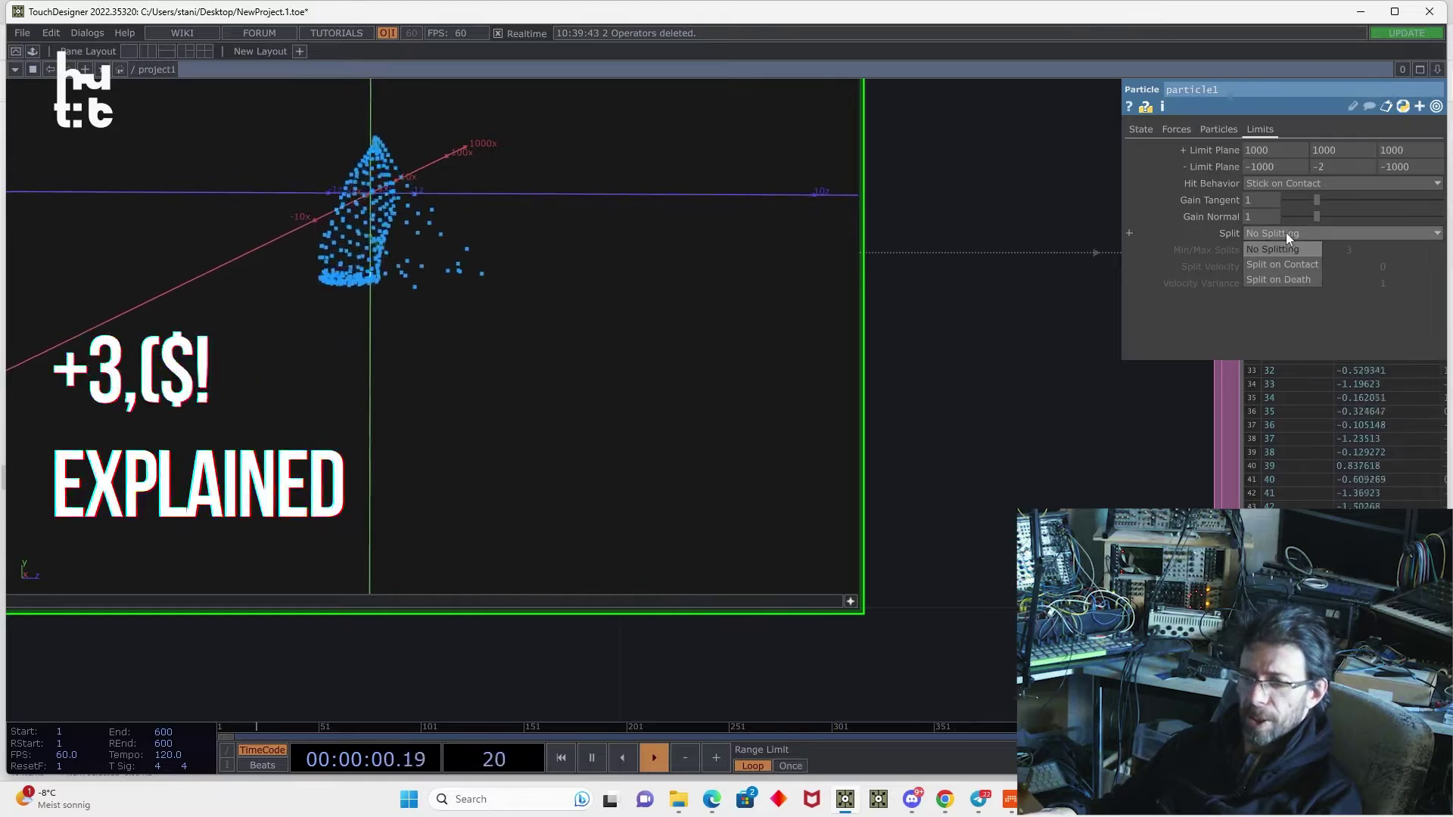
pyautogui.click(1310, 264)
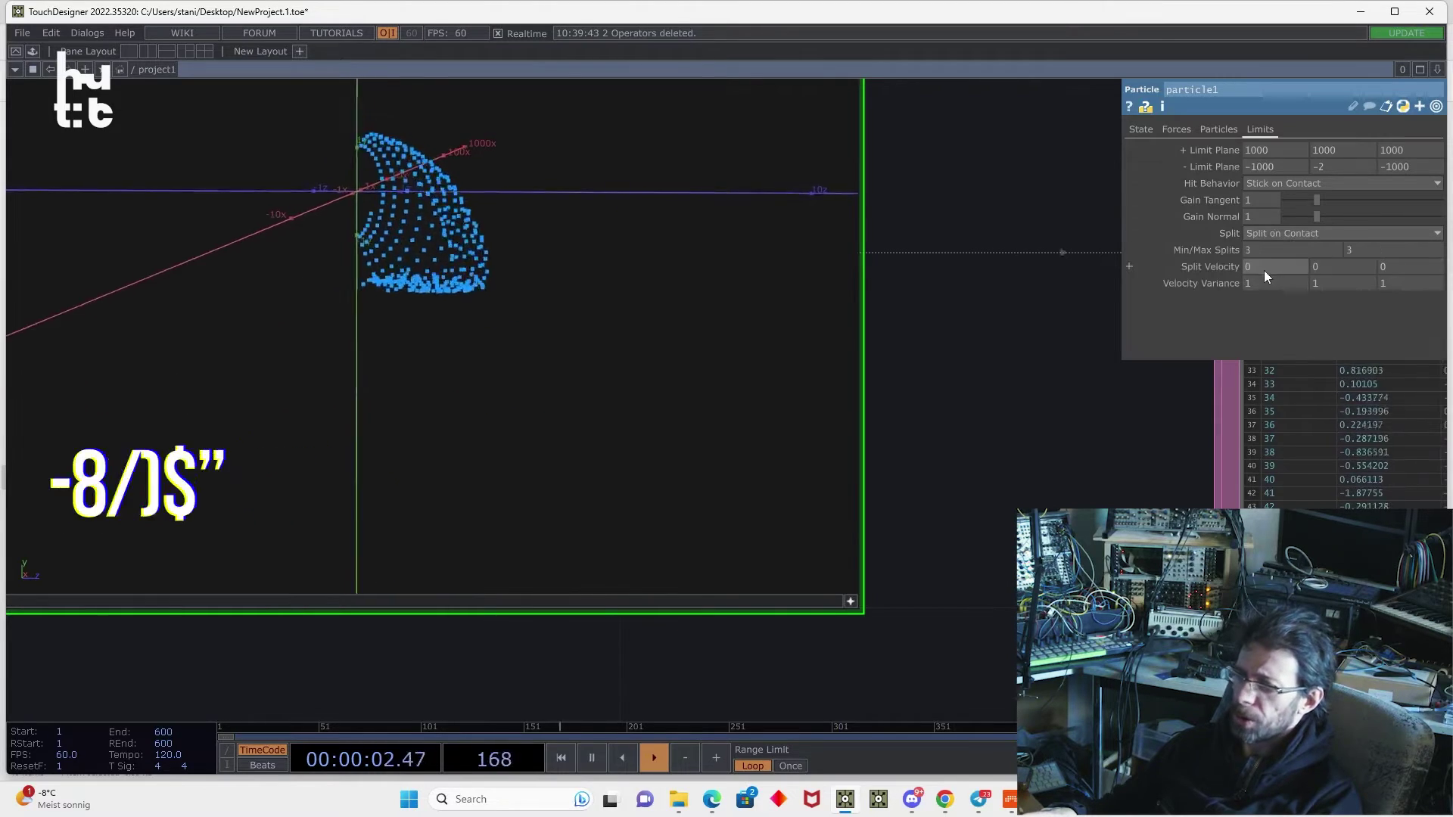
pyautogui.click(1284, 184)
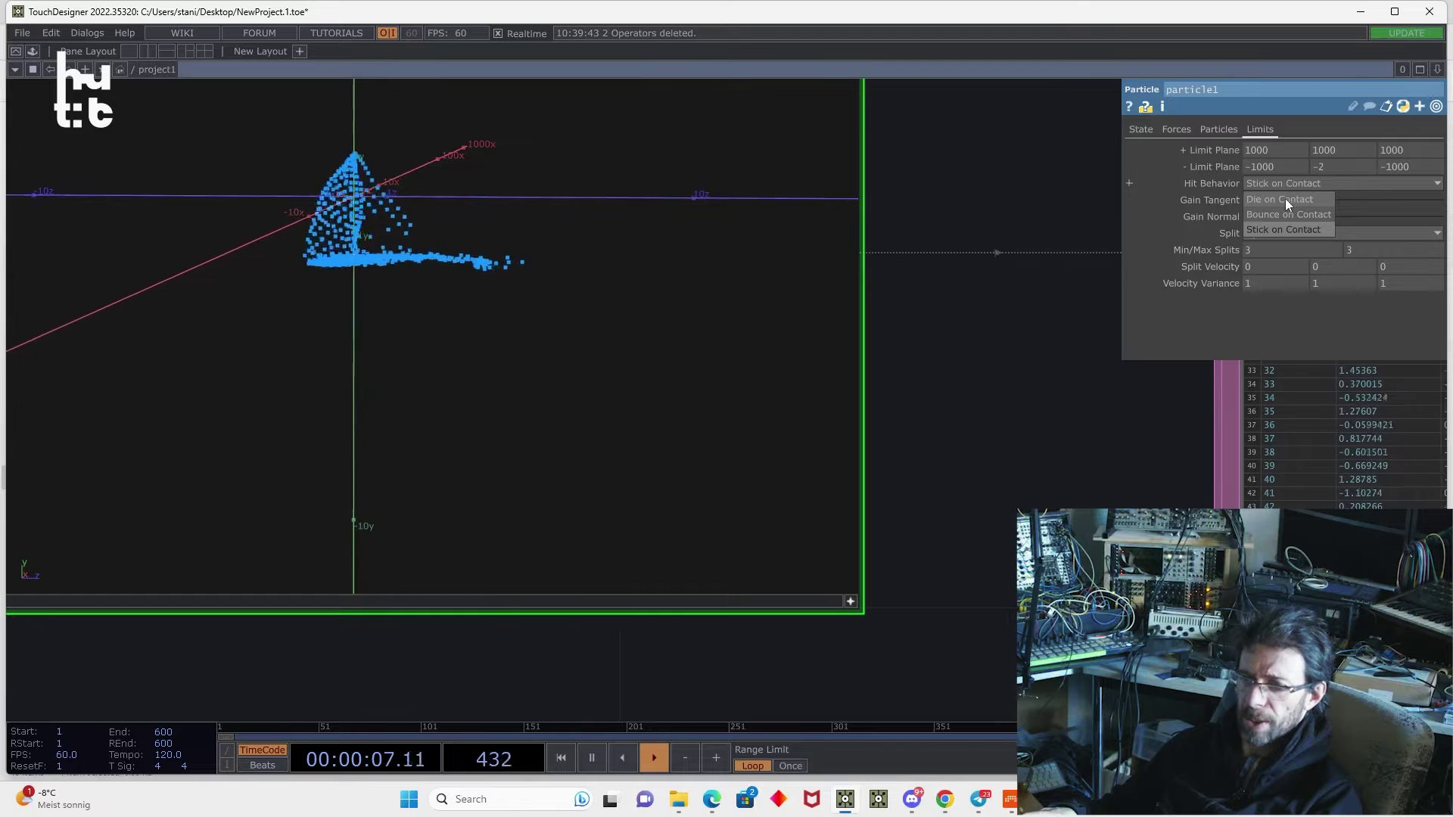
pyautogui.click(1284, 199)
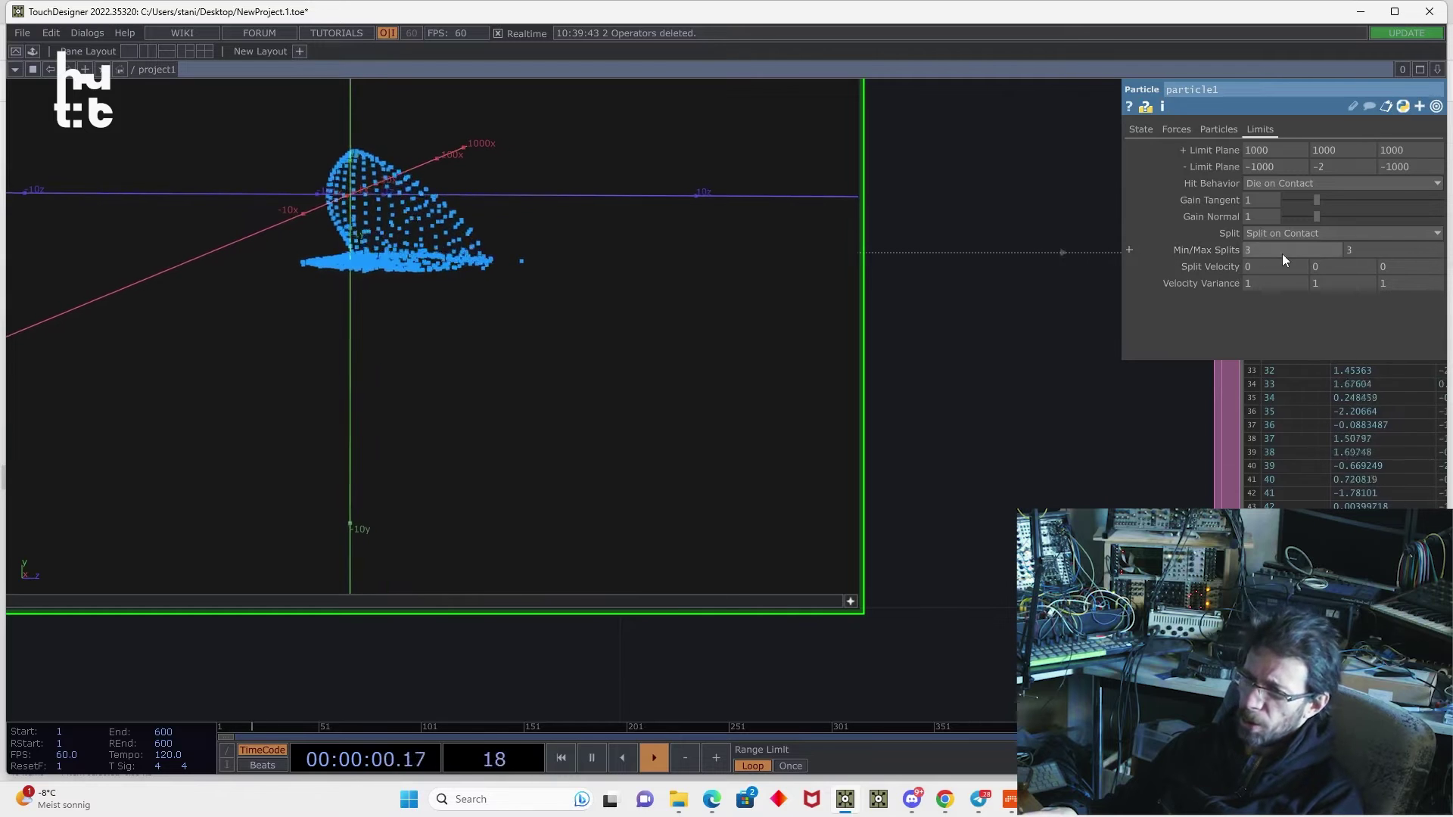
pyautogui.moveTo(1282, 253); pyautogui.dragTo(1224, 280)
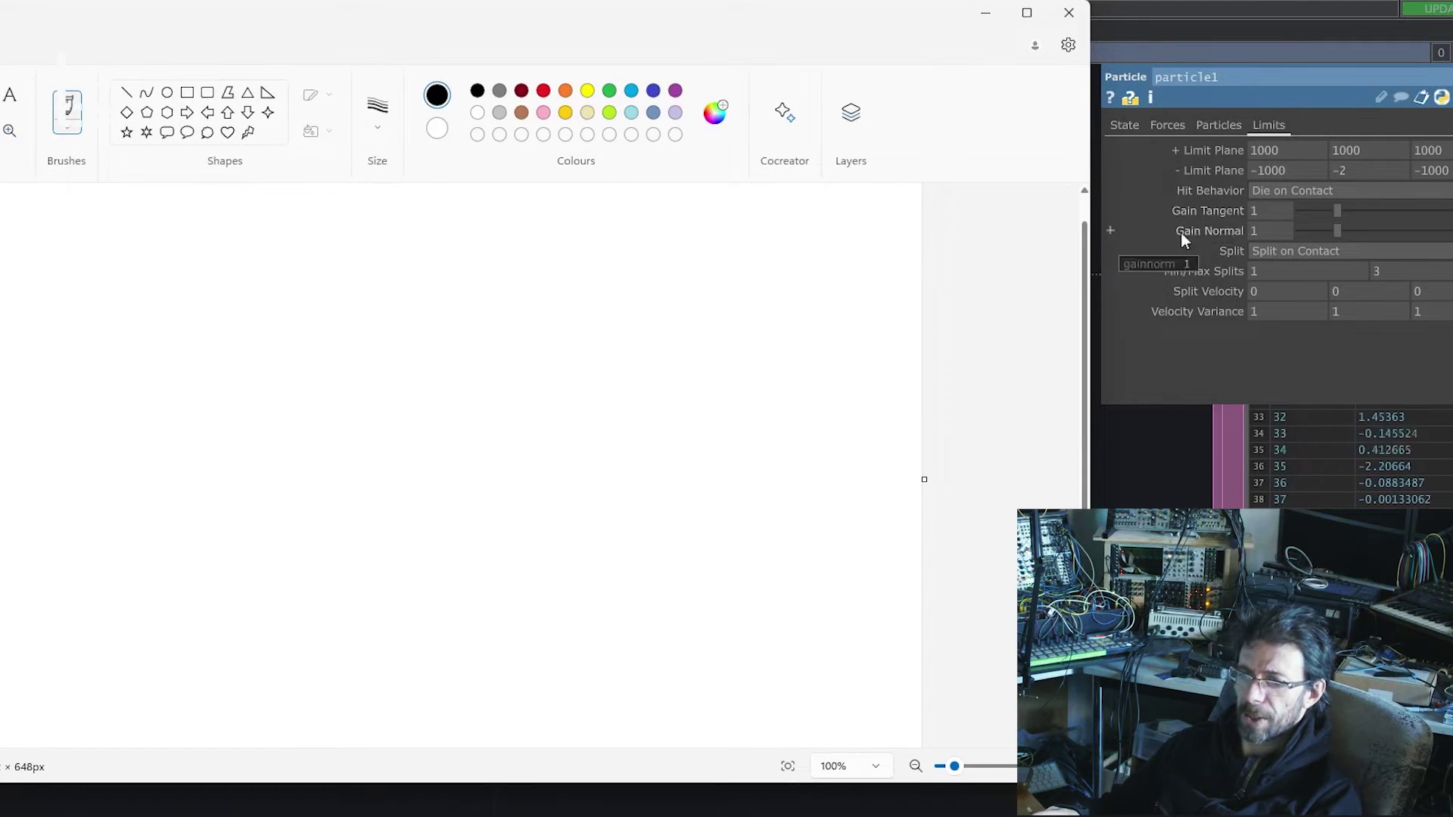
# - Switch particle1 to Bounce on Contact with No Splitting
pyautogui.click(1209, 234)
pyautogui.click(1283, 190)
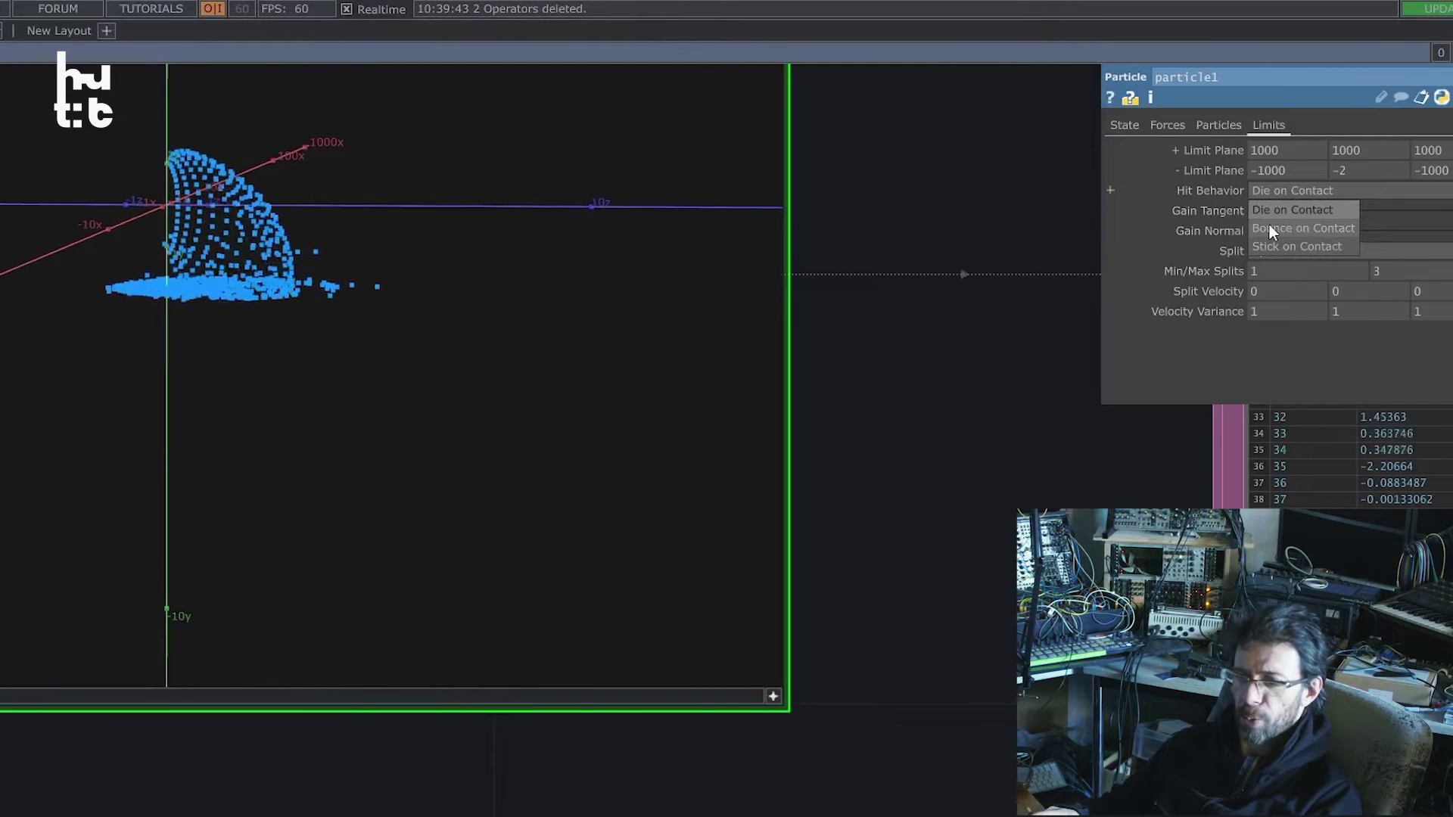
pyautogui.click(1292, 229)
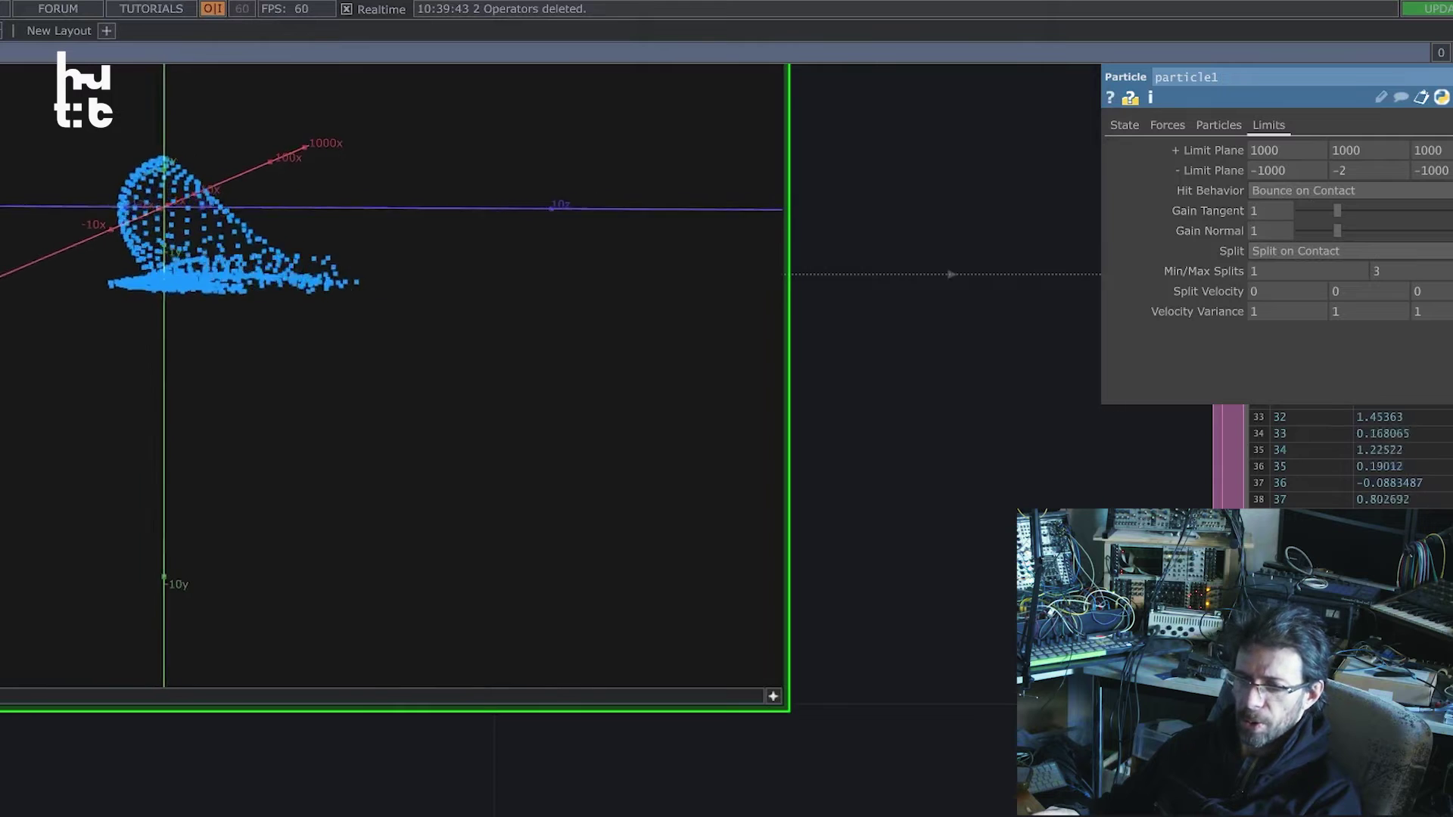
pyautogui.click(1297, 250)
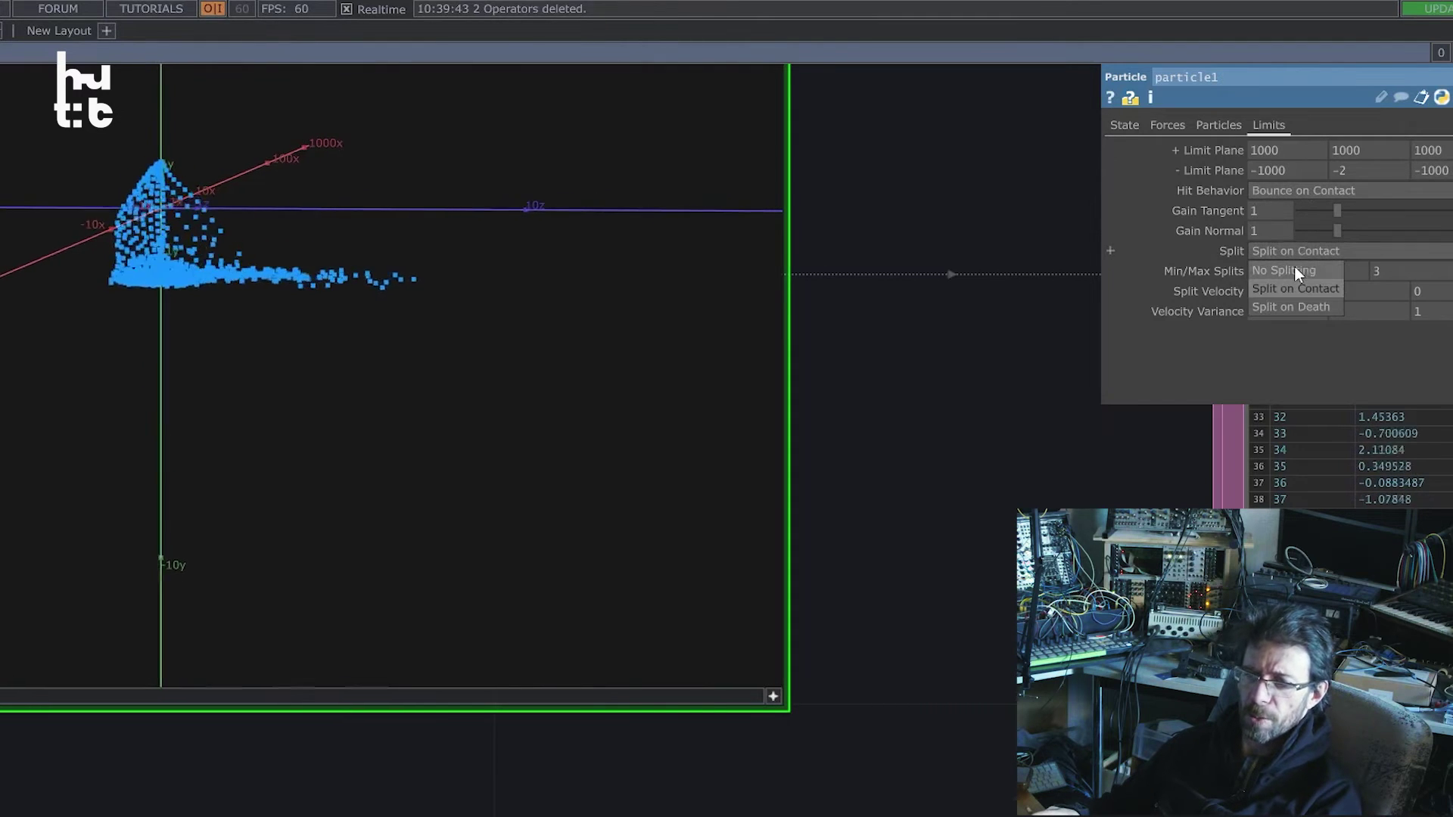
pyautogui.click(1294, 267)
# - Switch to Paint and draw a red incoming ray down to the contact point
pyautogui.hotkey('alt', 'Tab')
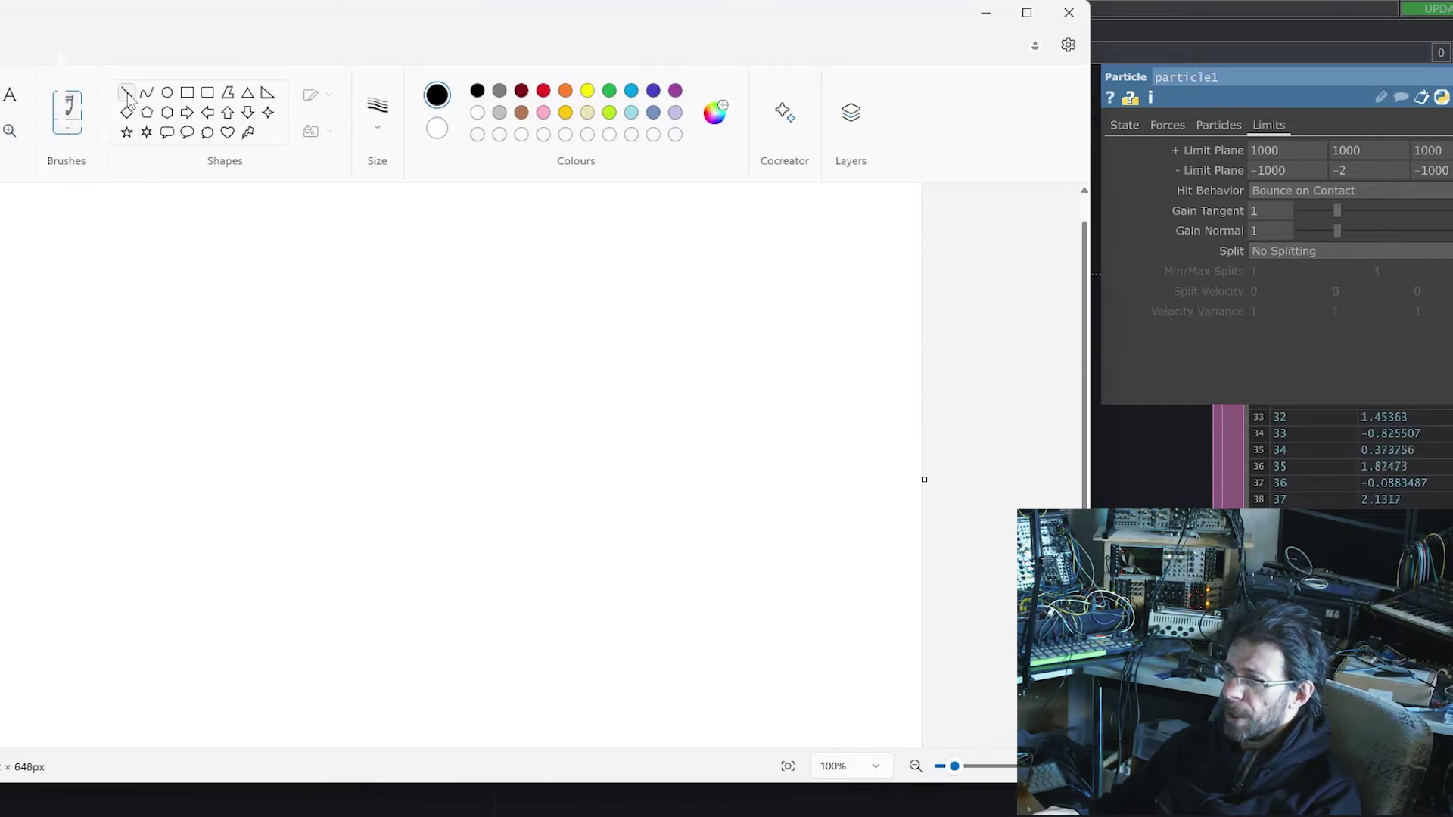
pyautogui.click(543, 90)
pyautogui.moveTo(150, 278); pyautogui.dragTo(401, 665)
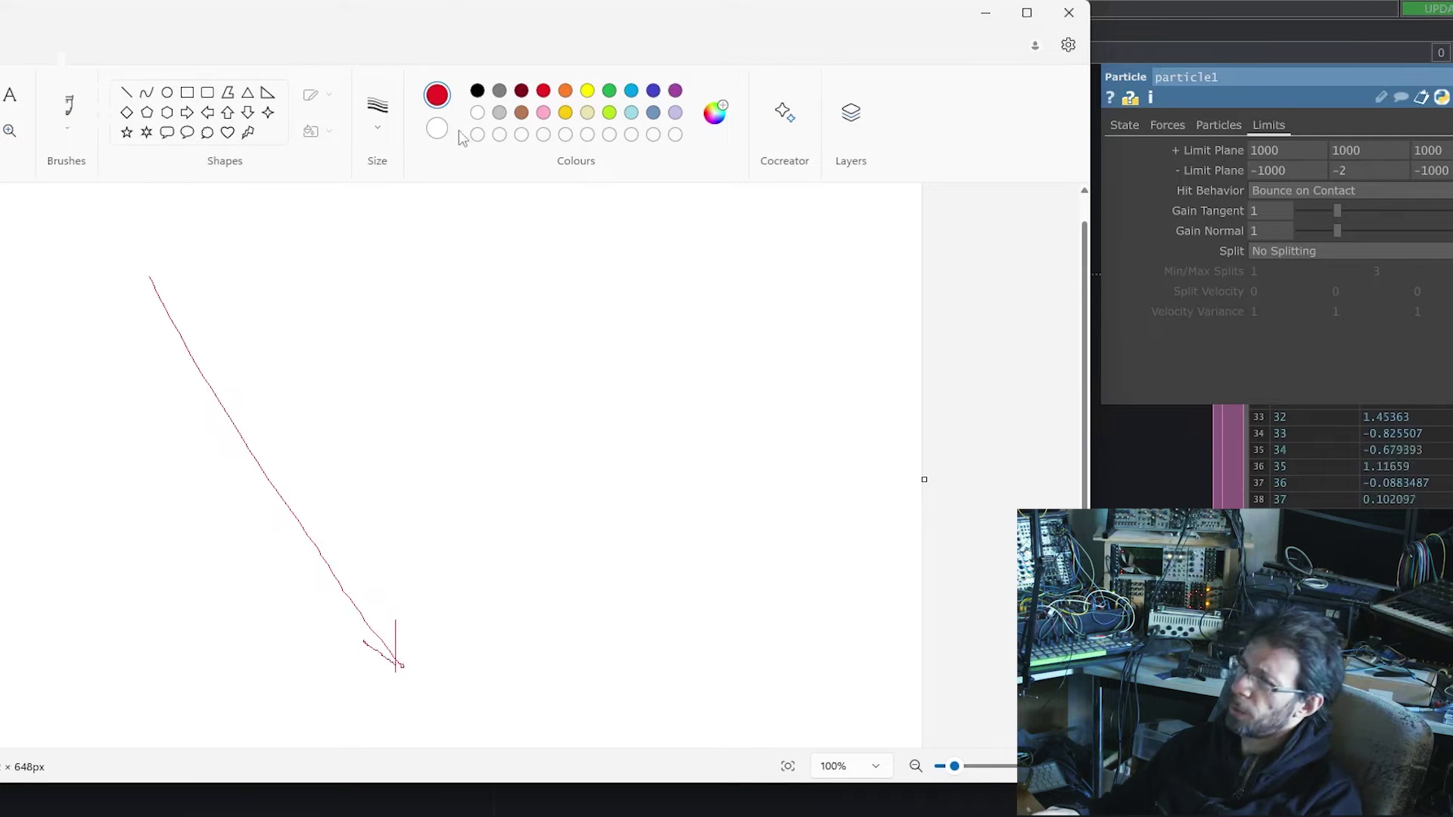
# - Draw a blue surface line with a vertical normal arrow and a tangent arrow along it
pyautogui.click(631, 90)
pyautogui.moveTo(53, 689); pyautogui.dragTo(654, 695)
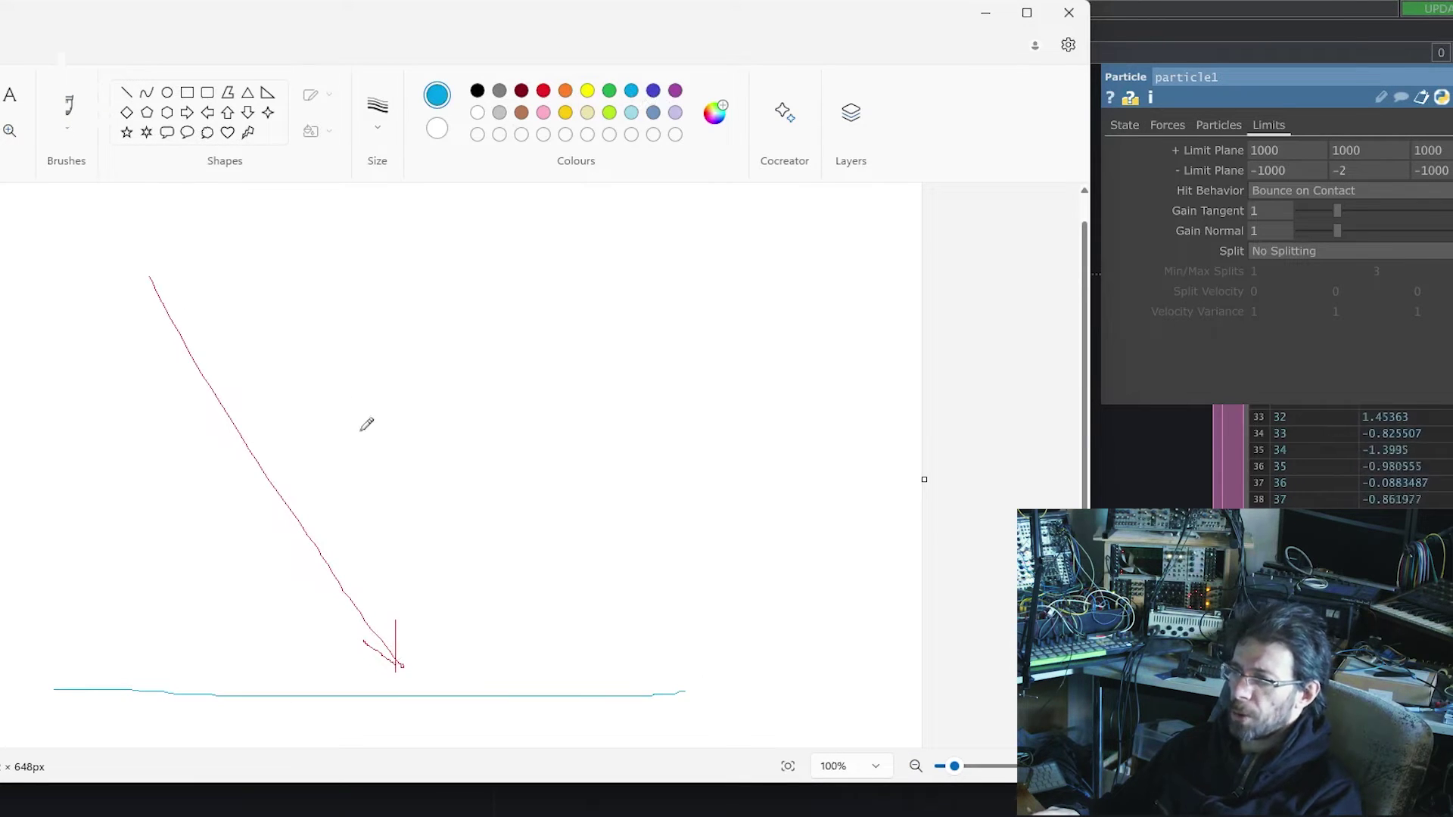
pyautogui.moveTo(398, 693); pyautogui.dragTo(400, 496)
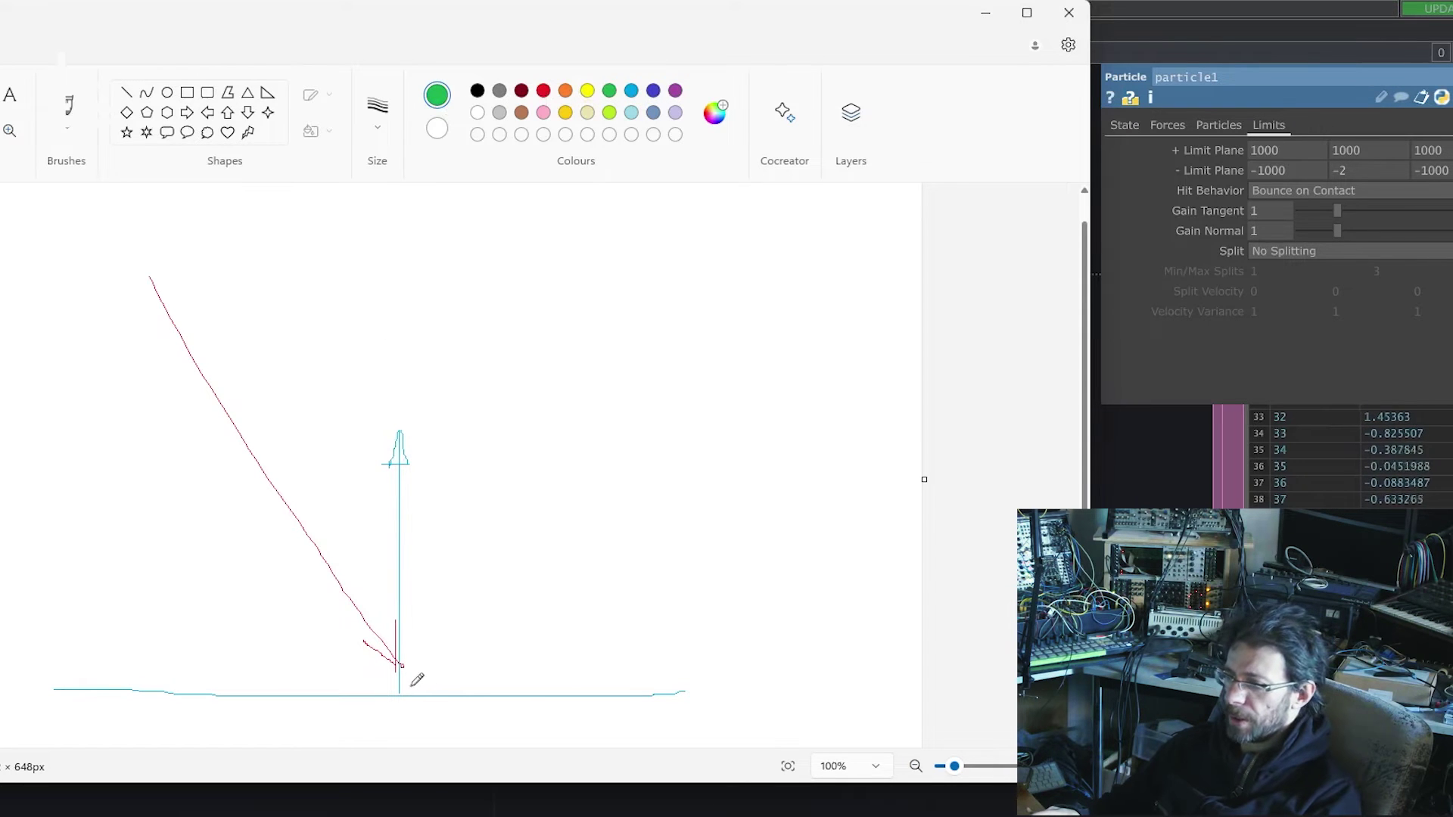
pyautogui.moveTo(410, 686); pyautogui.dragTo(688, 688)
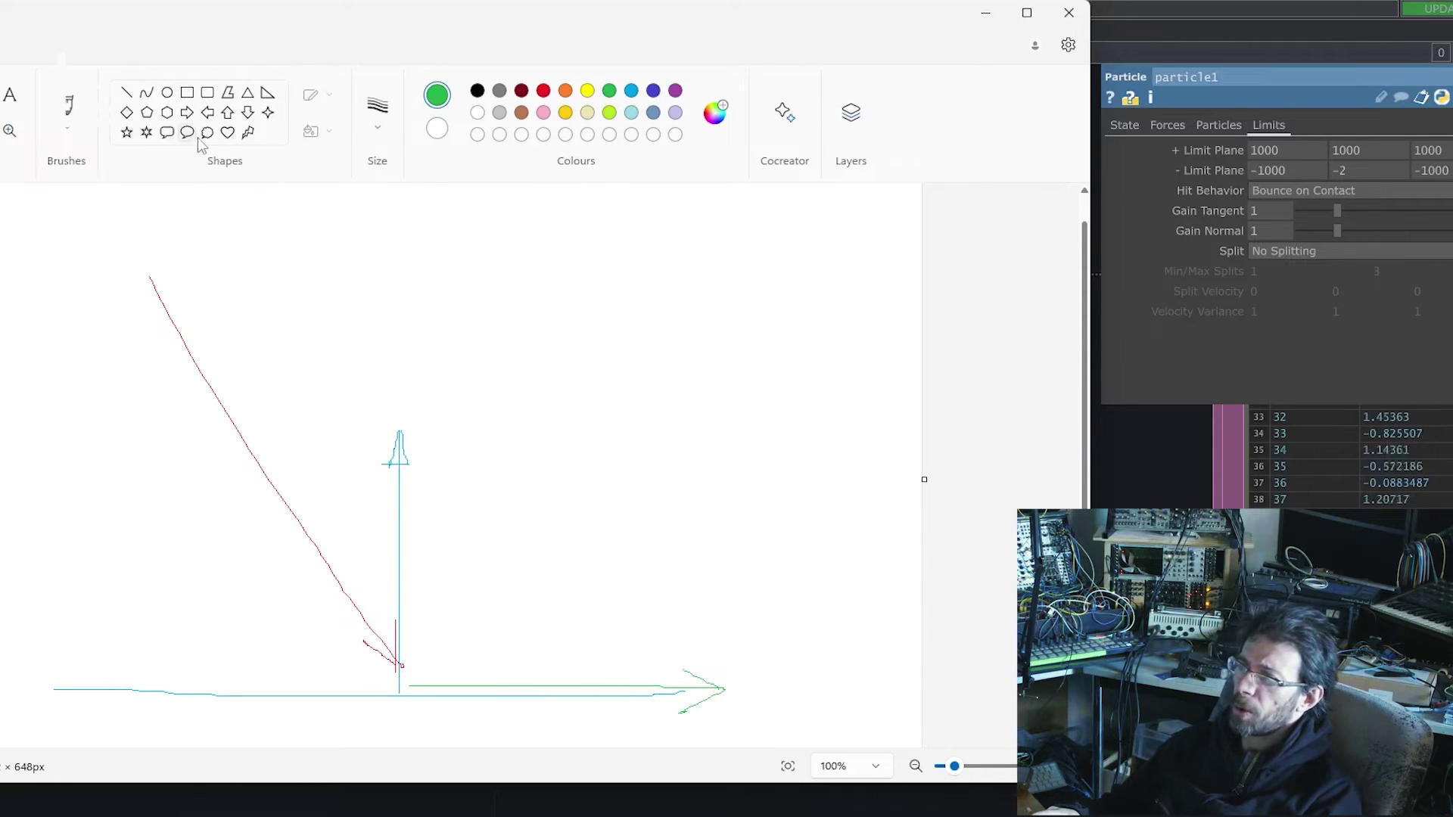
pyautogui.click(543, 90)
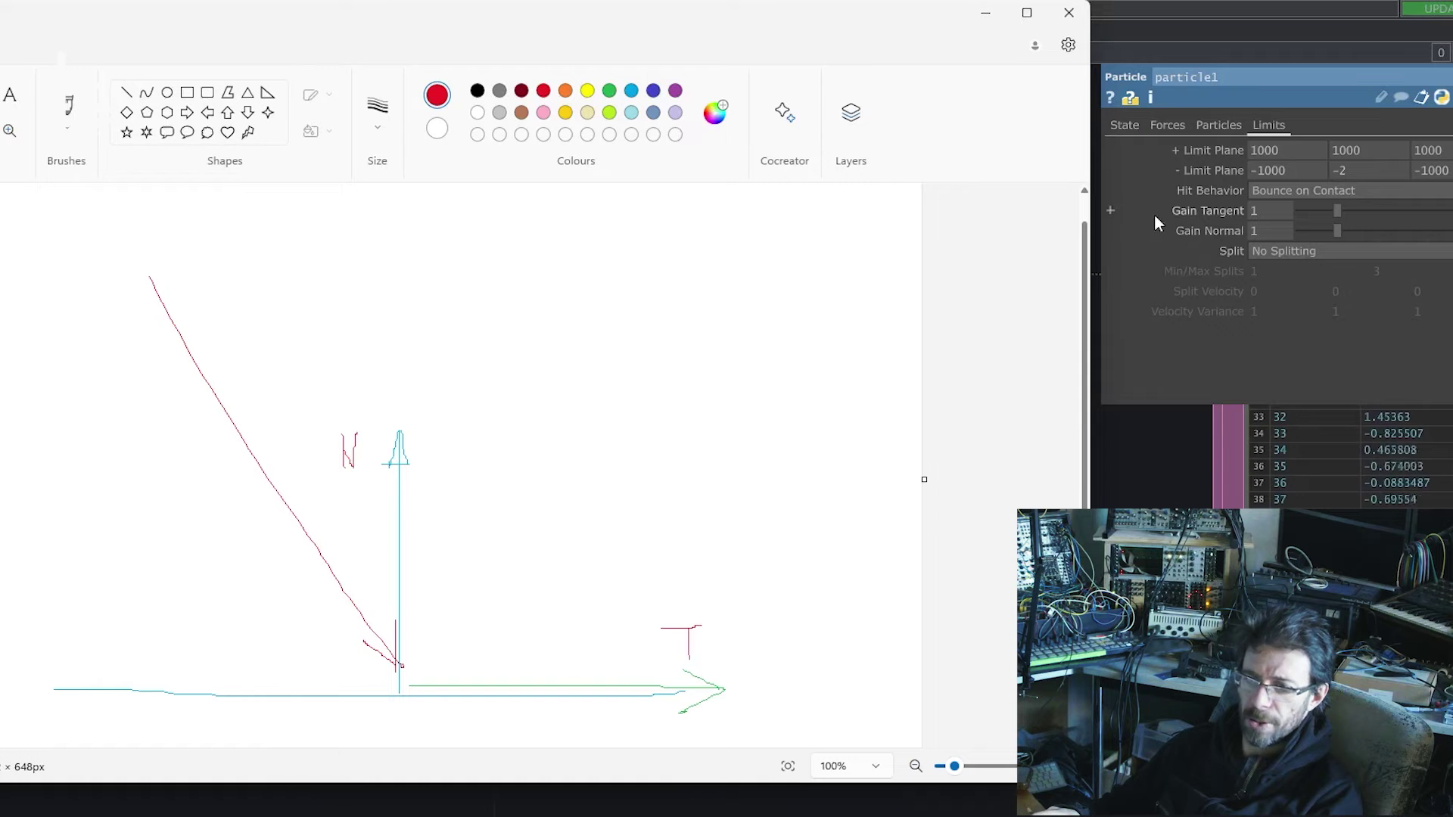
# - Back in TouchDesigner, try Gain Tangent 2.5, then reset it to 1
pyautogui.click(1190, 239)
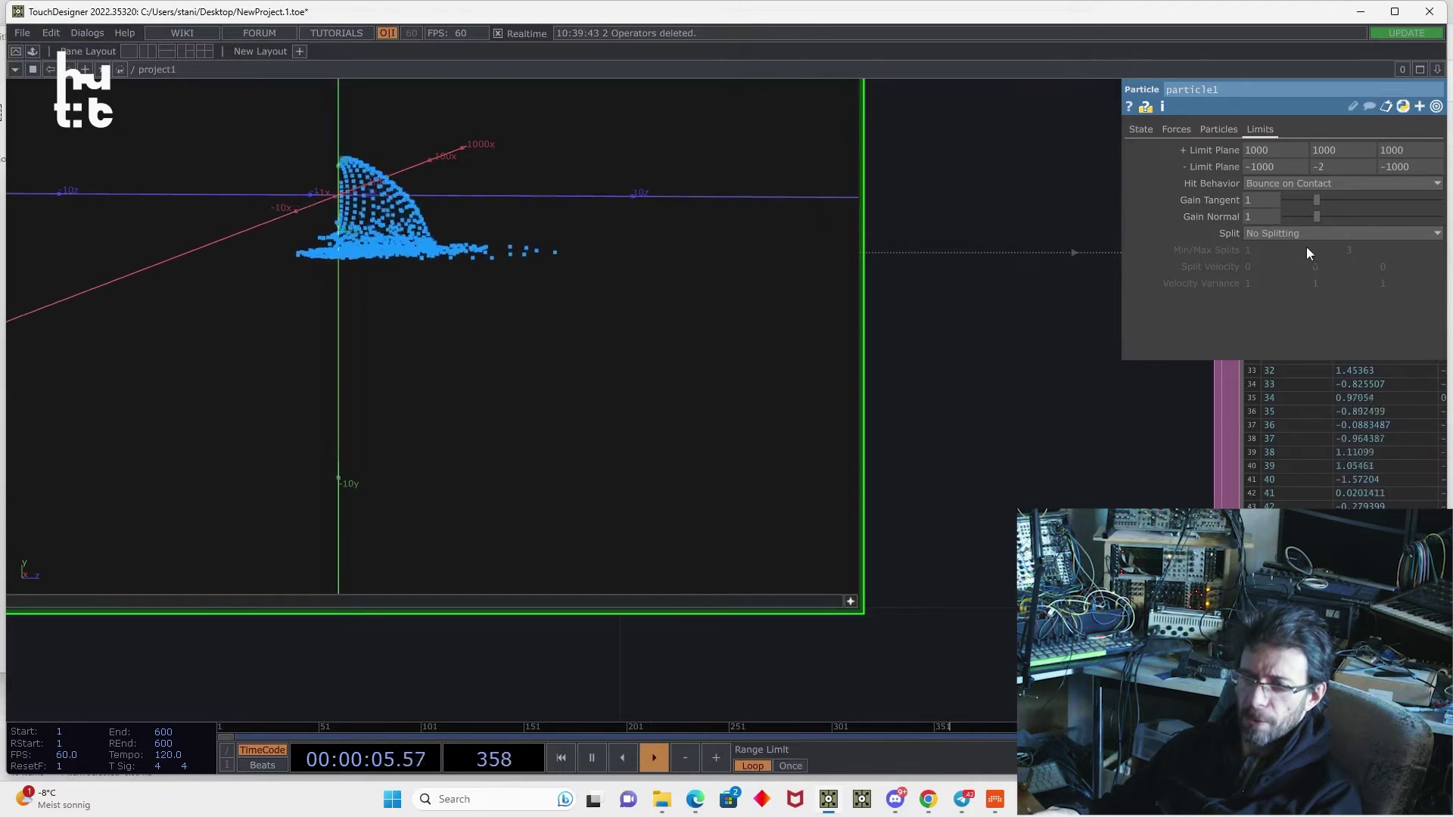
pyautogui.moveTo(1317, 202); pyautogui.dragTo(1362, 201)
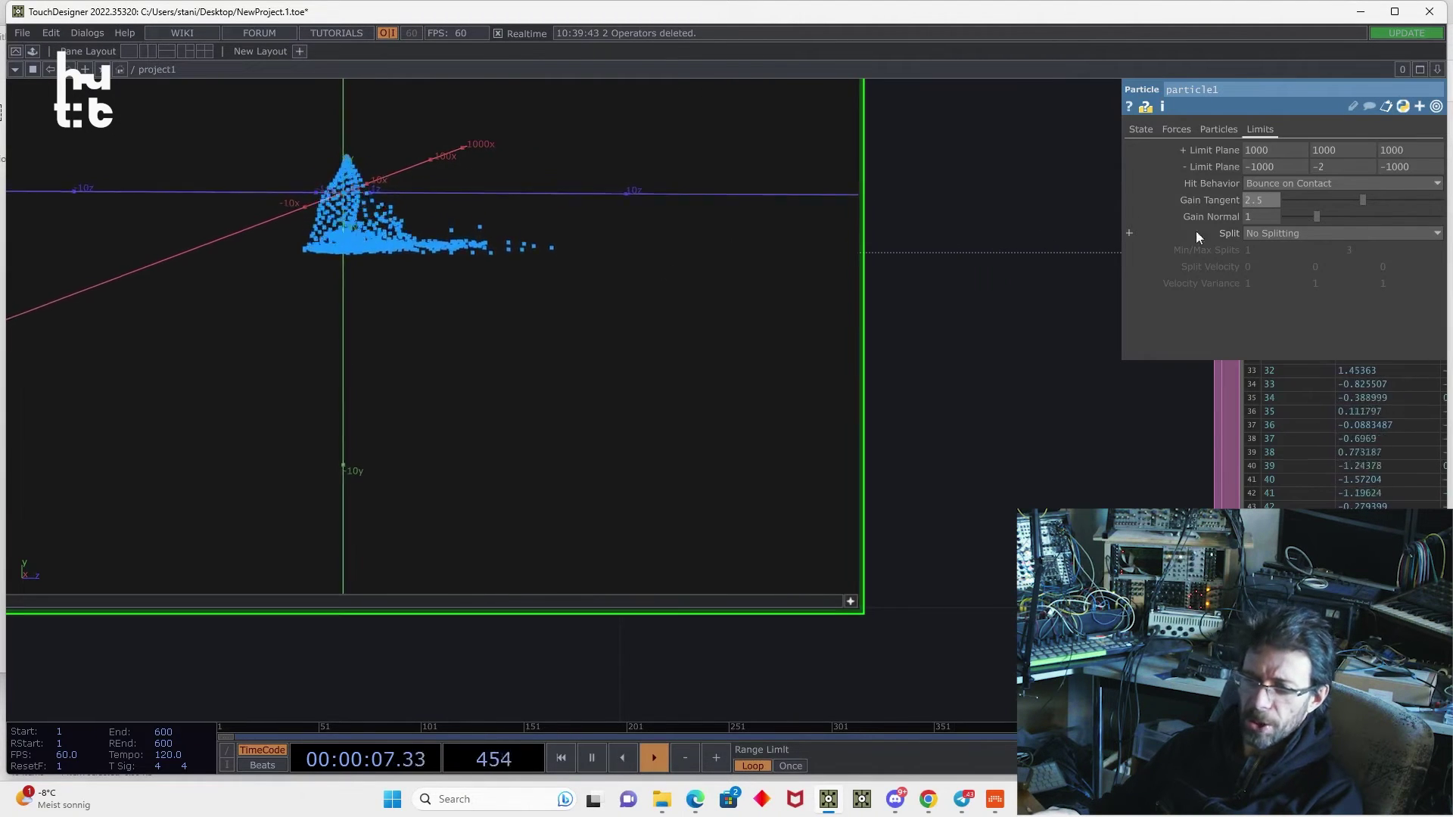
pyautogui.click(1254, 200)
pyautogui.write('1')
pyautogui.press('Return')
# - Raise Gain Normal to 2.2 and set Split to Split on Contact
pyautogui.moveTo(1316, 216); pyautogui.dragTo(1357, 216)
pyautogui.click(1286, 233)
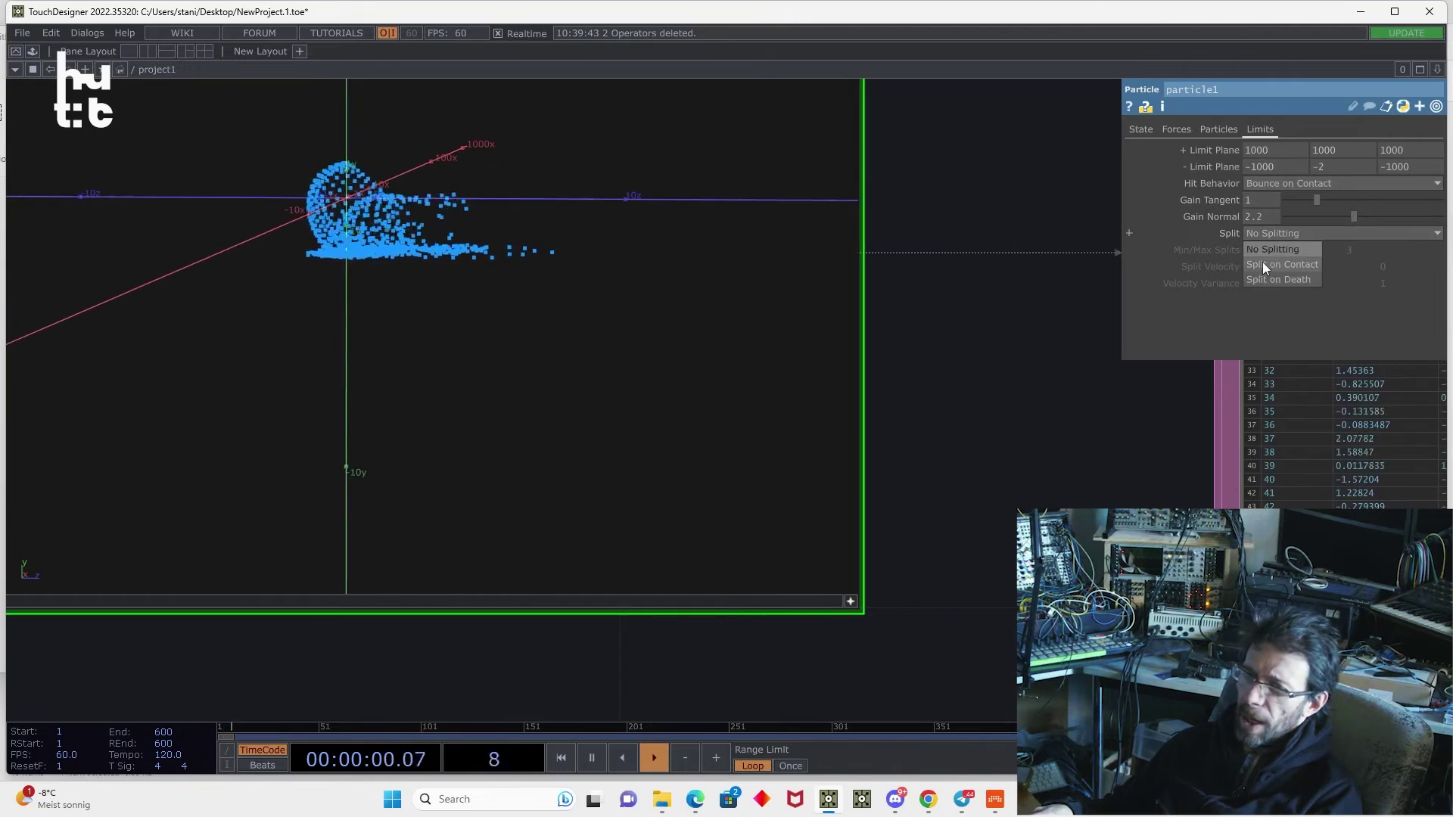
pyautogui.click(1262, 262)
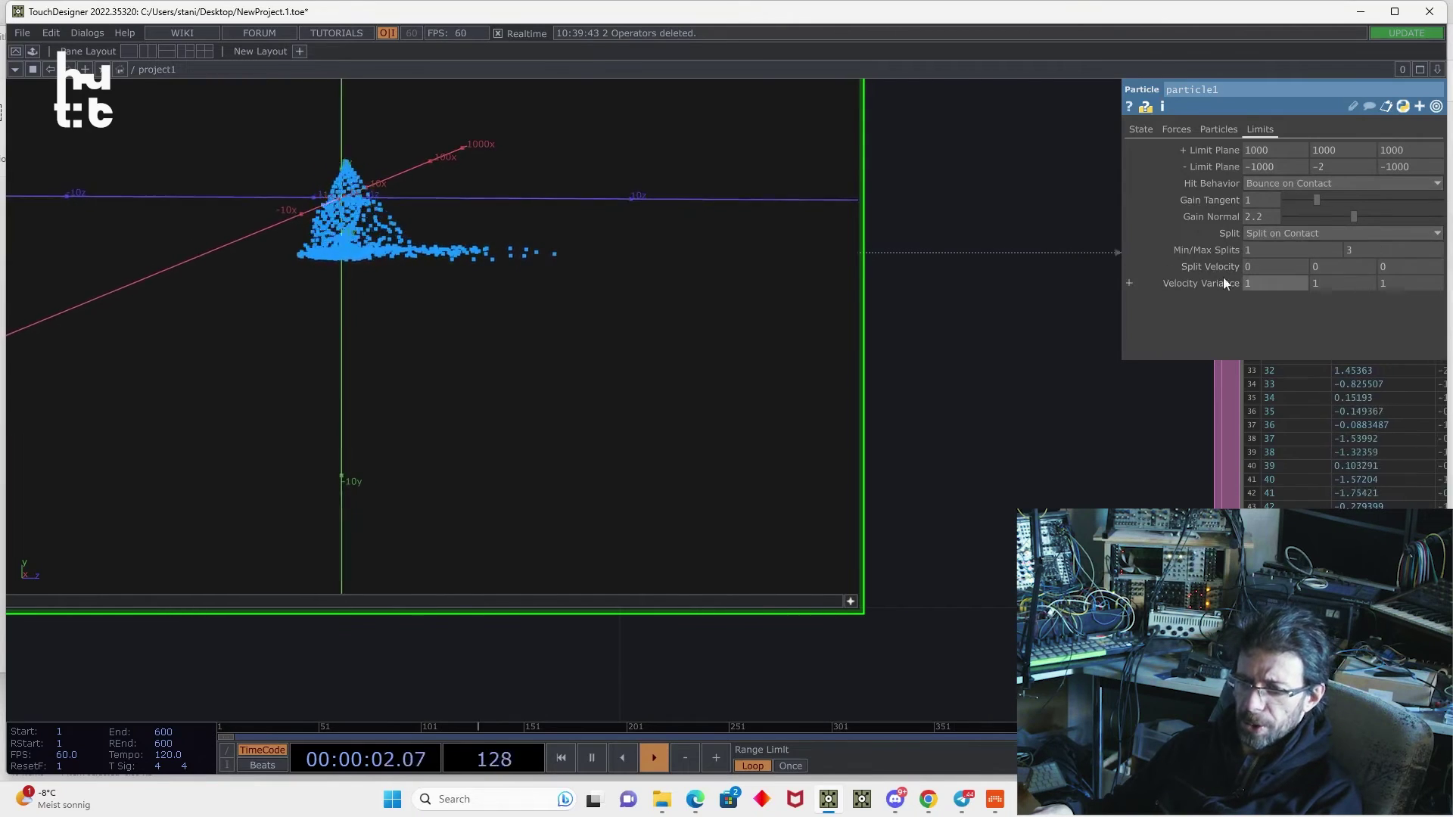
# - Lower Velocity Variance to 0.2 on all axes and set Split Velocity Y to 4
pyautogui.moveTo(1202, 283); pyautogui.dragTo(1139, 283)
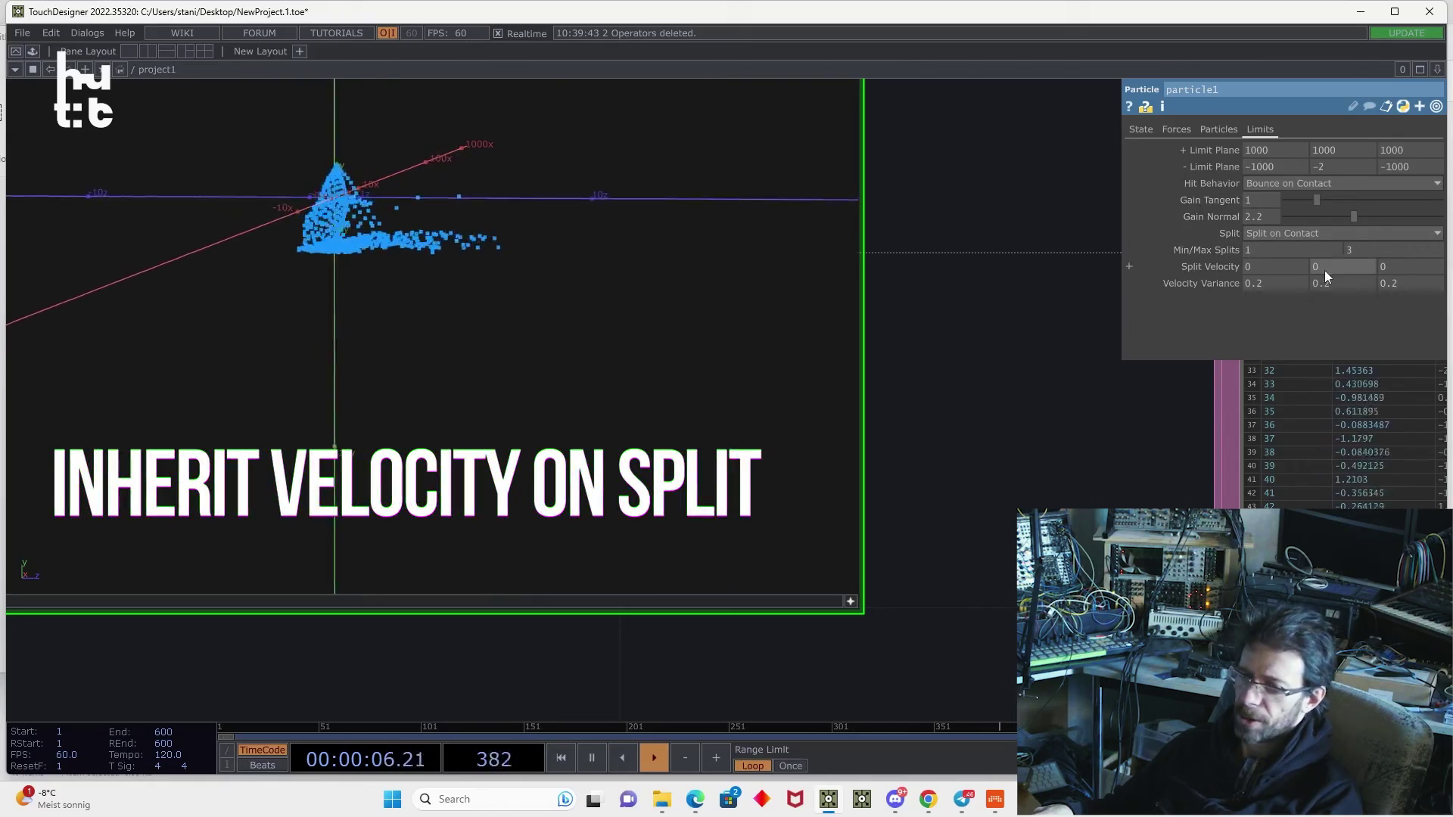
pyautogui.moveTo(1329, 266); pyautogui.dragTo(1326, 250, button='middle')
pyautogui.moveTo(409, 241); pyautogui.dragTo(470, 276)
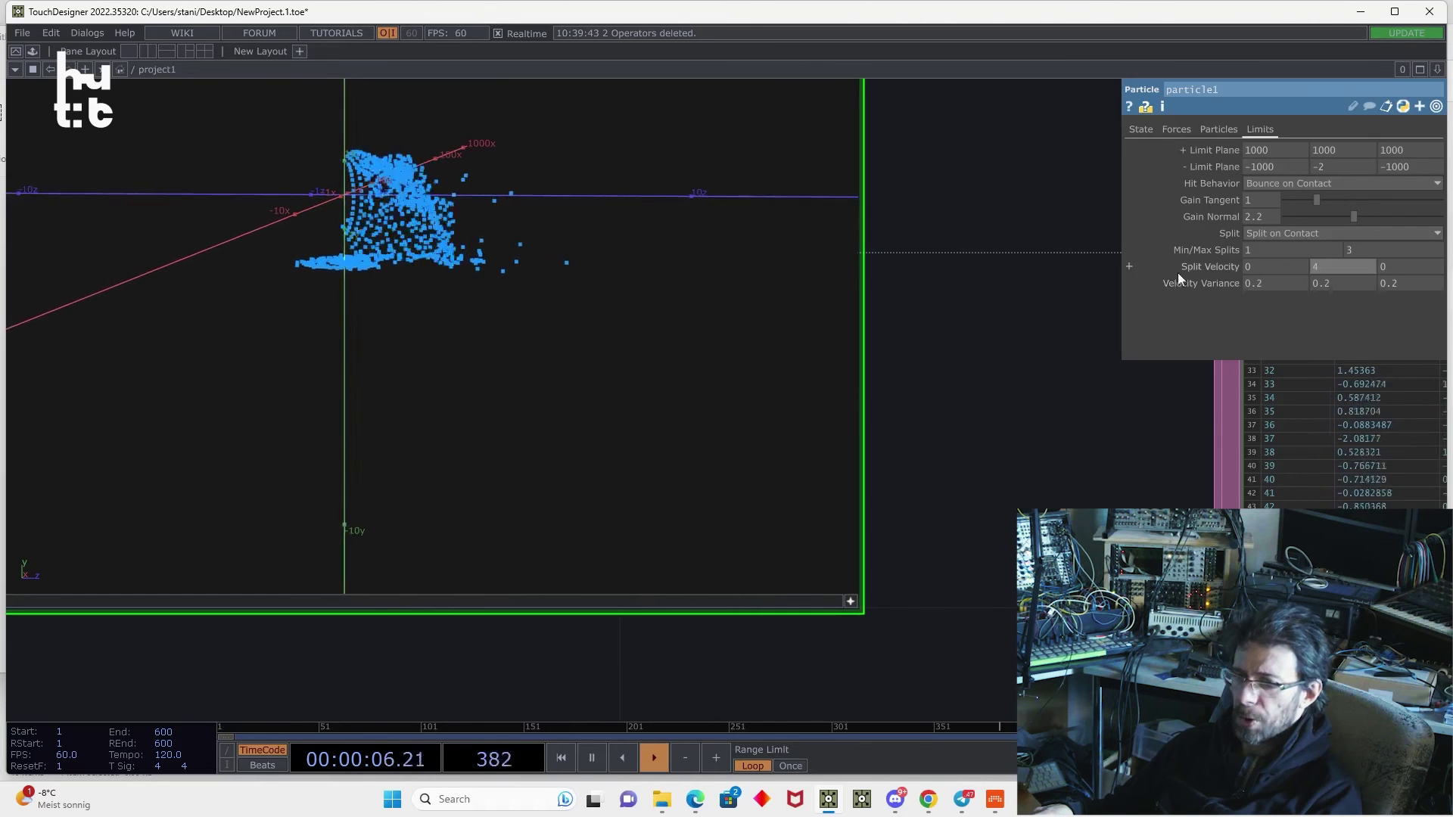